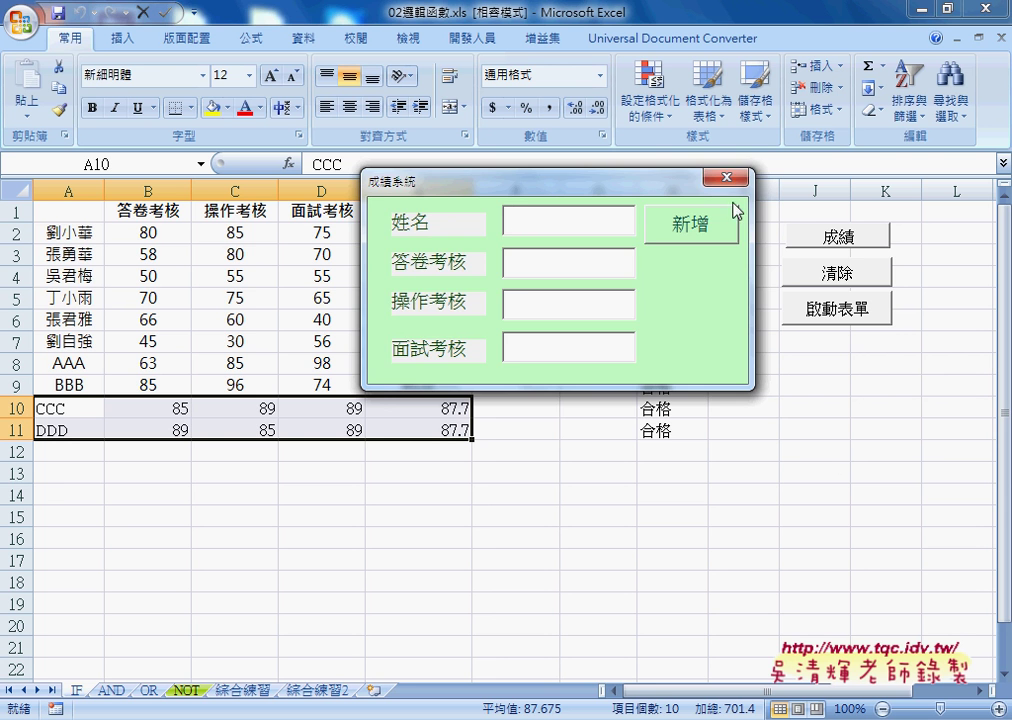
# - Close the grade-entry form, fill H2–H7 with the 成績 macro, then empty them with 清除
pyautogui.click(727, 178)
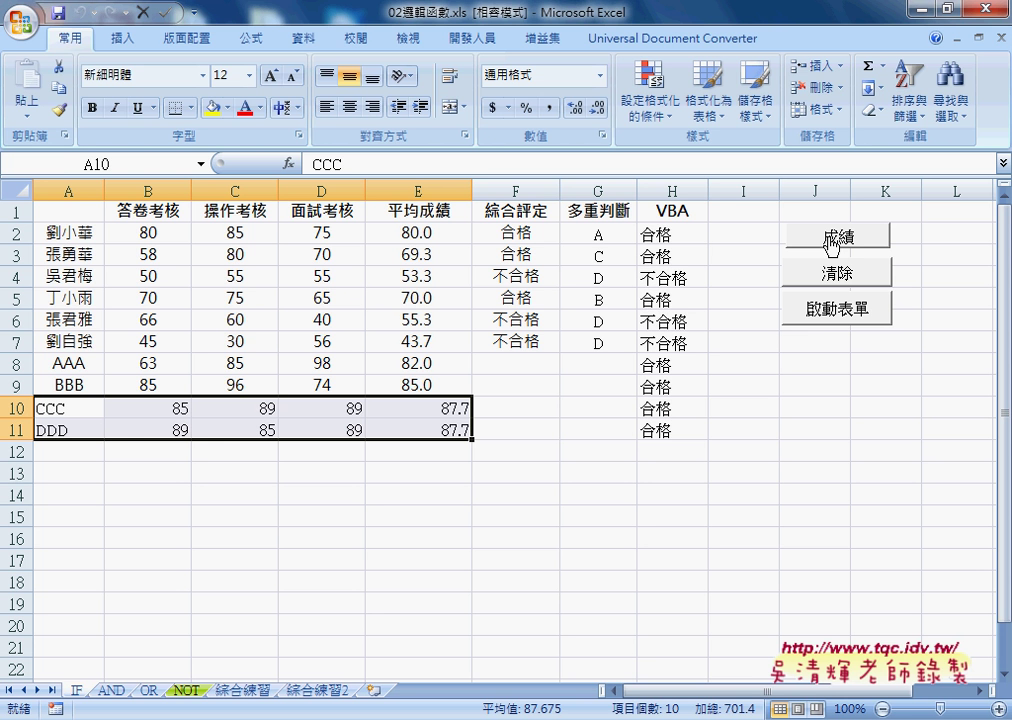
pyautogui.click(833, 273)
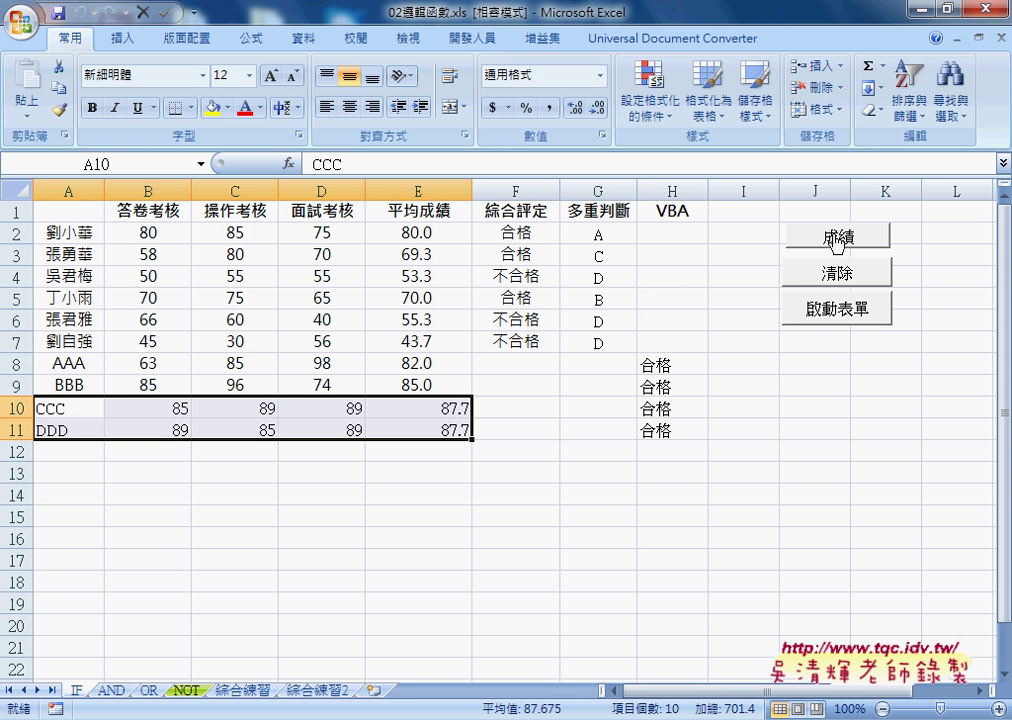
pyautogui.click(838, 240)
pyautogui.click(835, 288)
# - Open the 清除 button's assigned macro code in the VBA editor
pyautogui.rightClick(831, 283)
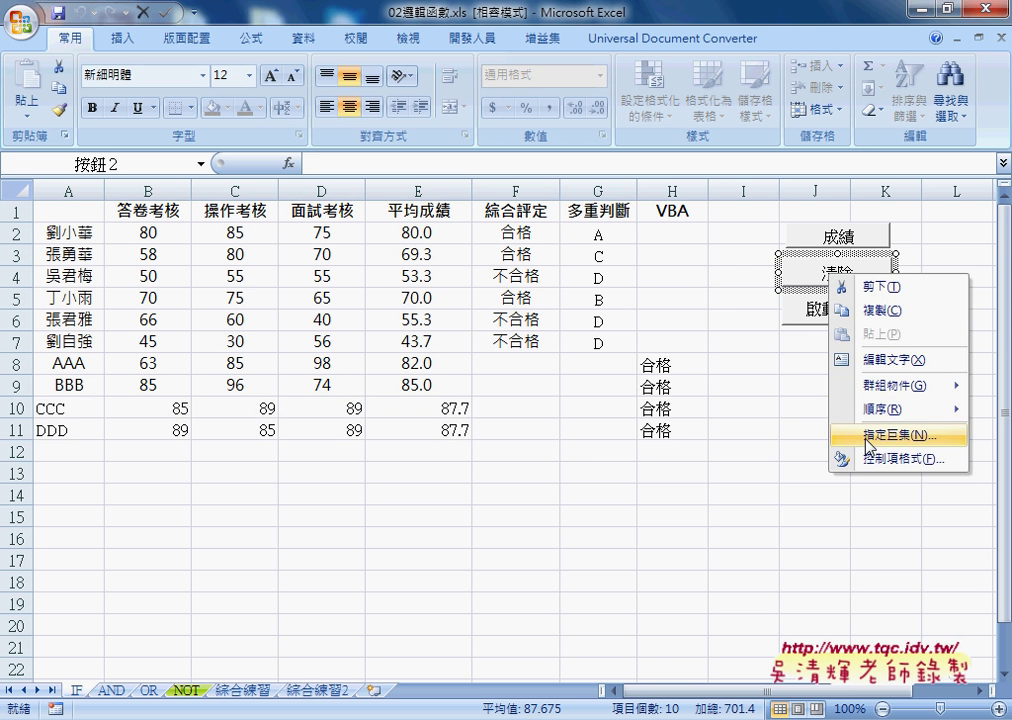
pyautogui.click(867, 441)
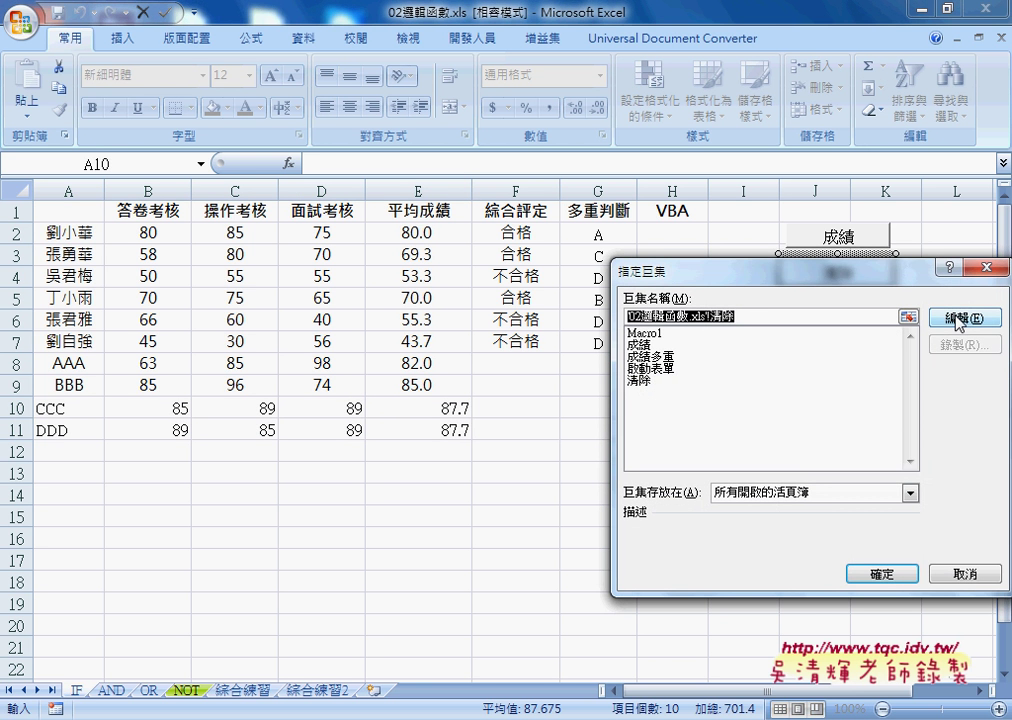
pyautogui.click(957, 318)
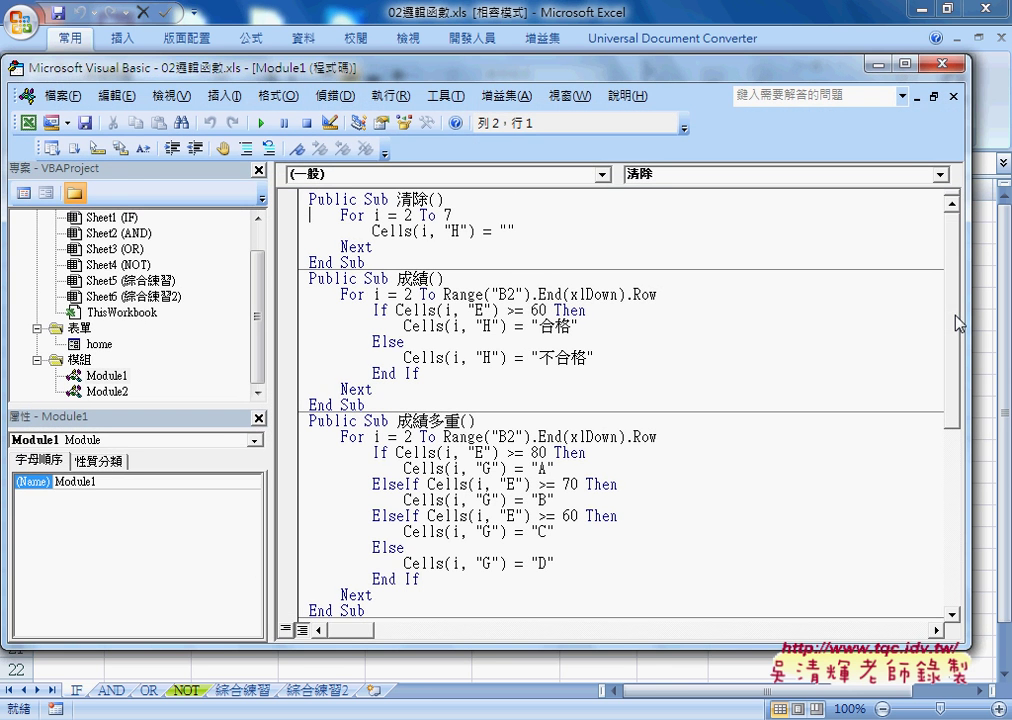
# - Inspect the 成績 loop's fixed end value 7, then narrow and shift the editor to show columns A–C
pyautogui.doubleClick(448, 215)
pyautogui.moveTo(443, 294); pyautogui.dragTo(658, 294)
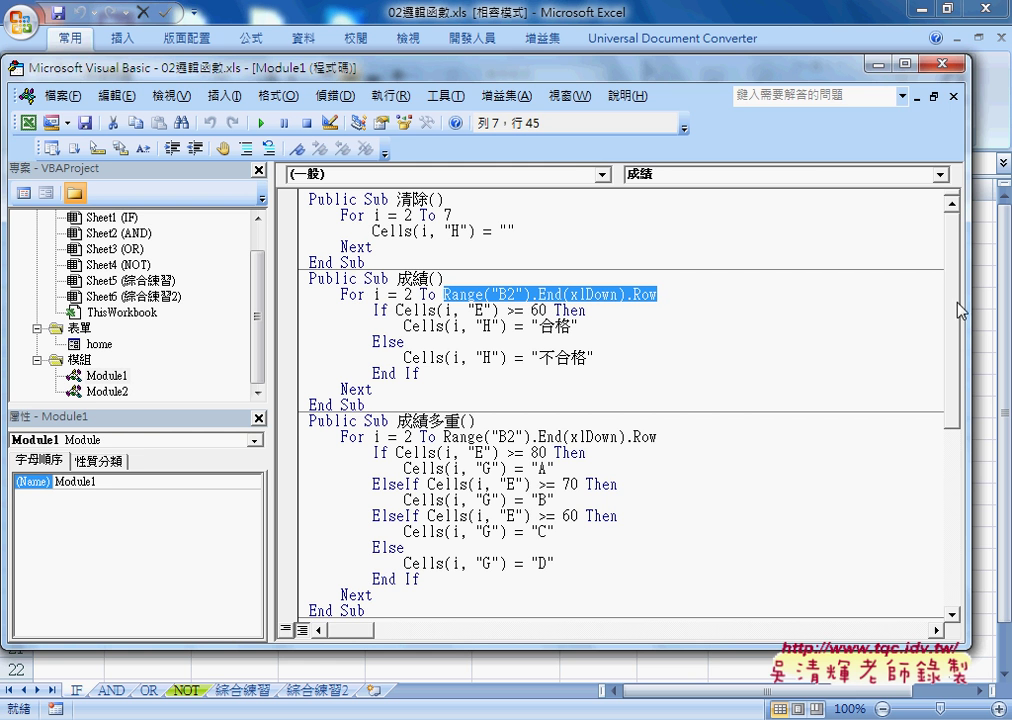
pyautogui.moveTo(962, 310); pyautogui.dragTo(728, 300)
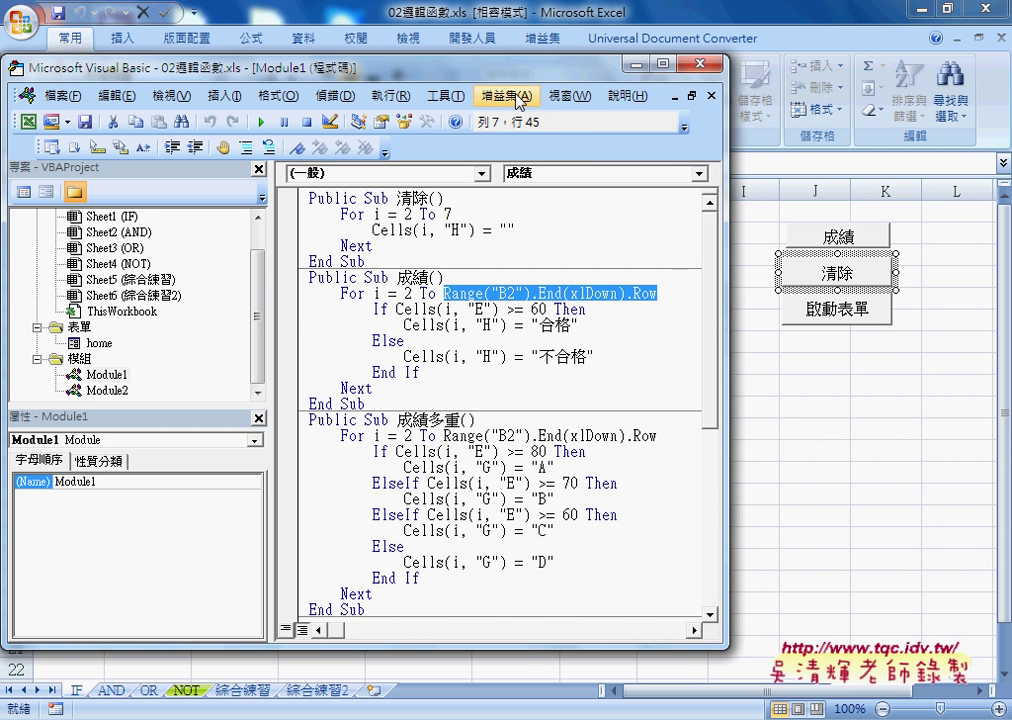
pyautogui.moveTo(519, 68); pyautogui.dragTo(767, 68)
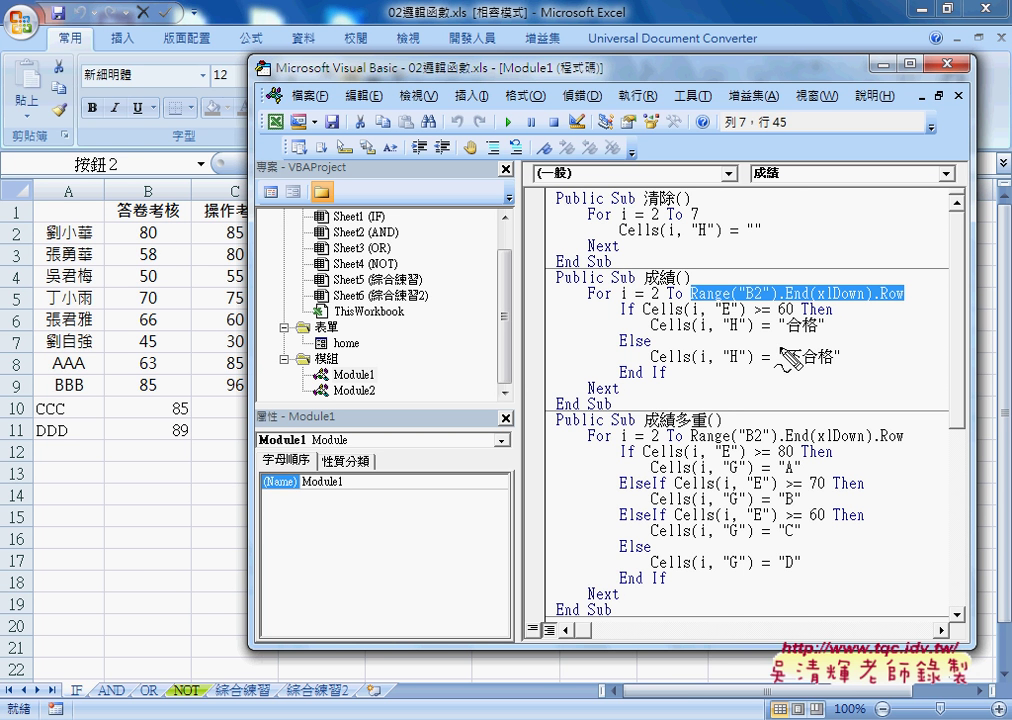
pyautogui.moveTo(745, 299); pyautogui.dragTo(763, 299)
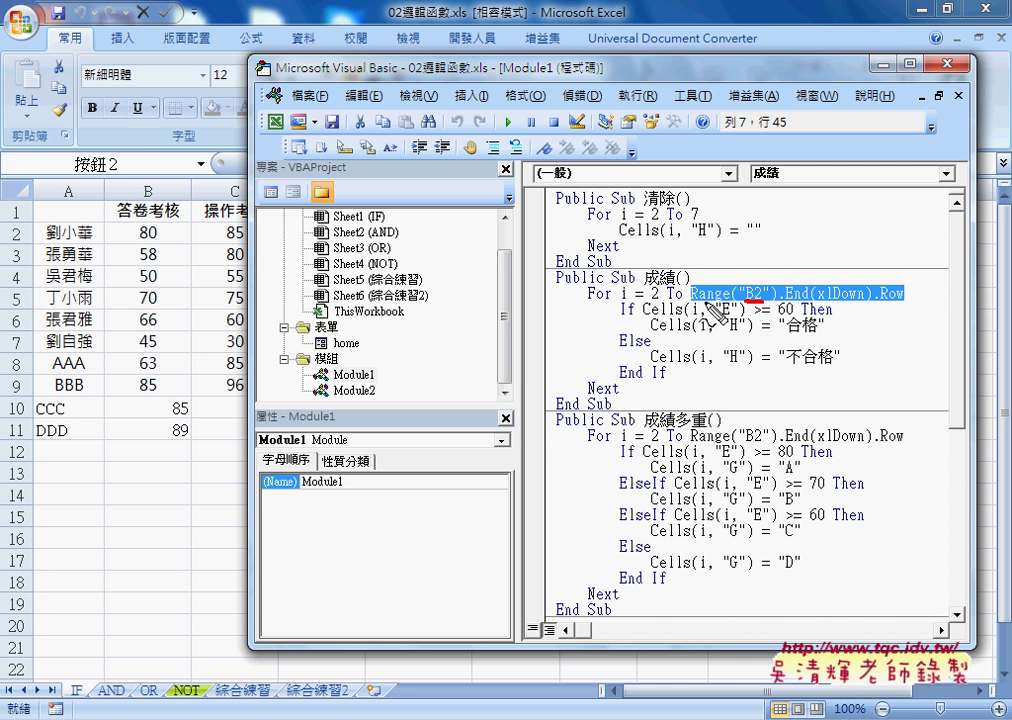
pyautogui.moveTo(155, 222); pyautogui.dragTo(150, 245)
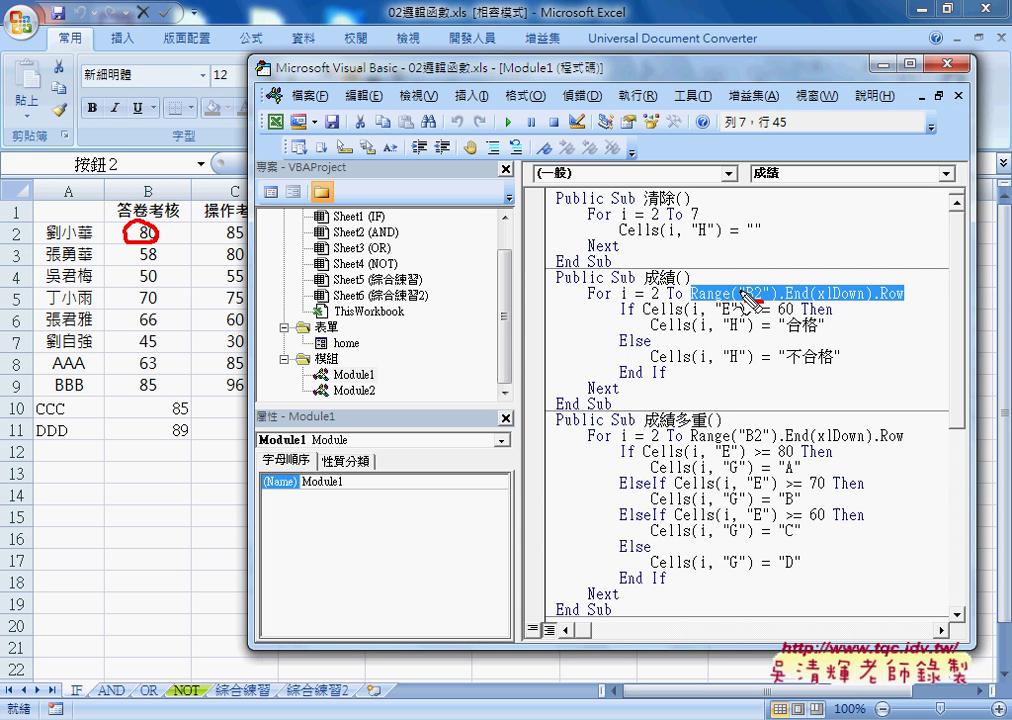
pyautogui.moveTo(745, 283)
pyautogui.mouseDown()
pyautogui.moveTo(738, 291)
pyautogui.moveTo(760, 286)
pyautogui.mouseUp()
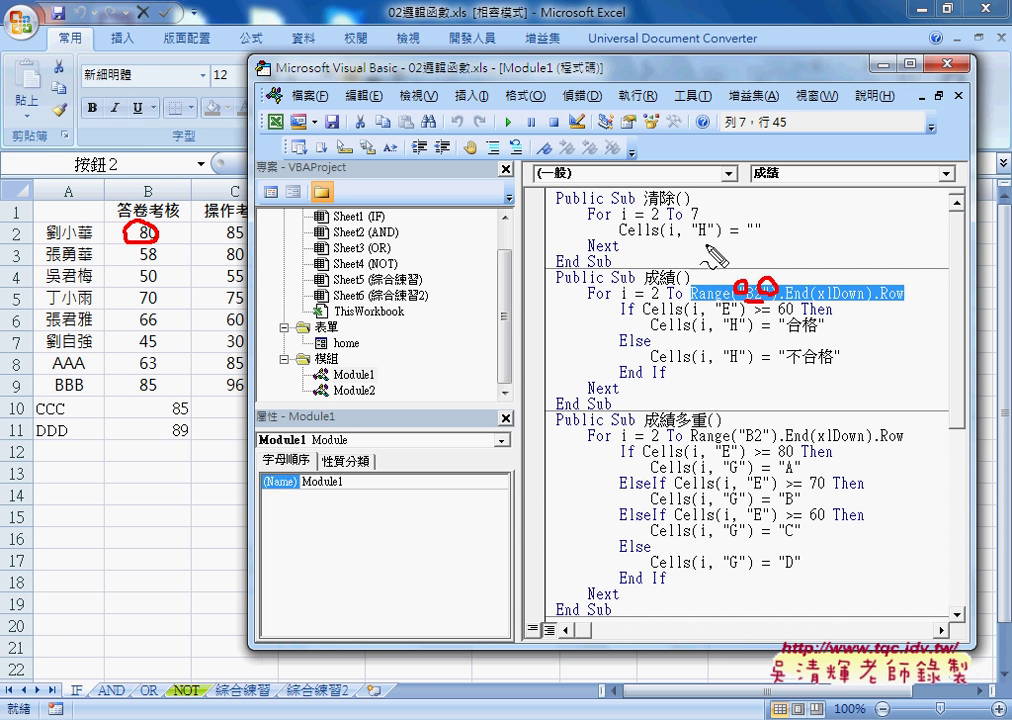
pyautogui.moveTo(707, 244); pyautogui.dragTo(784, 321)
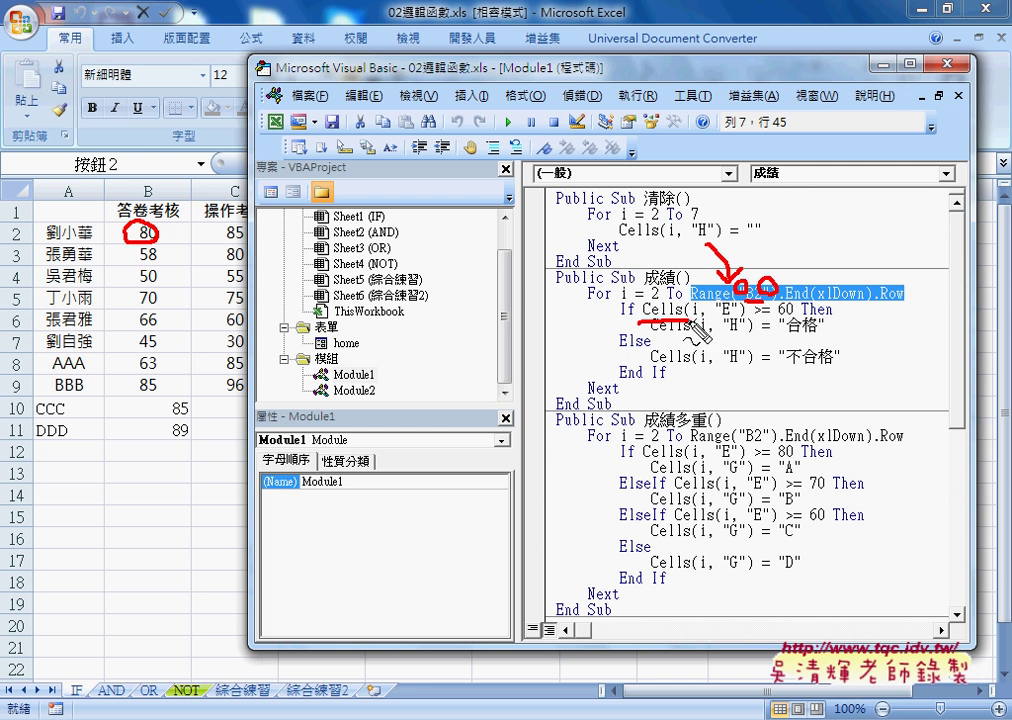
pyautogui.moveTo(640, 324); pyautogui.dragTo(712, 319)
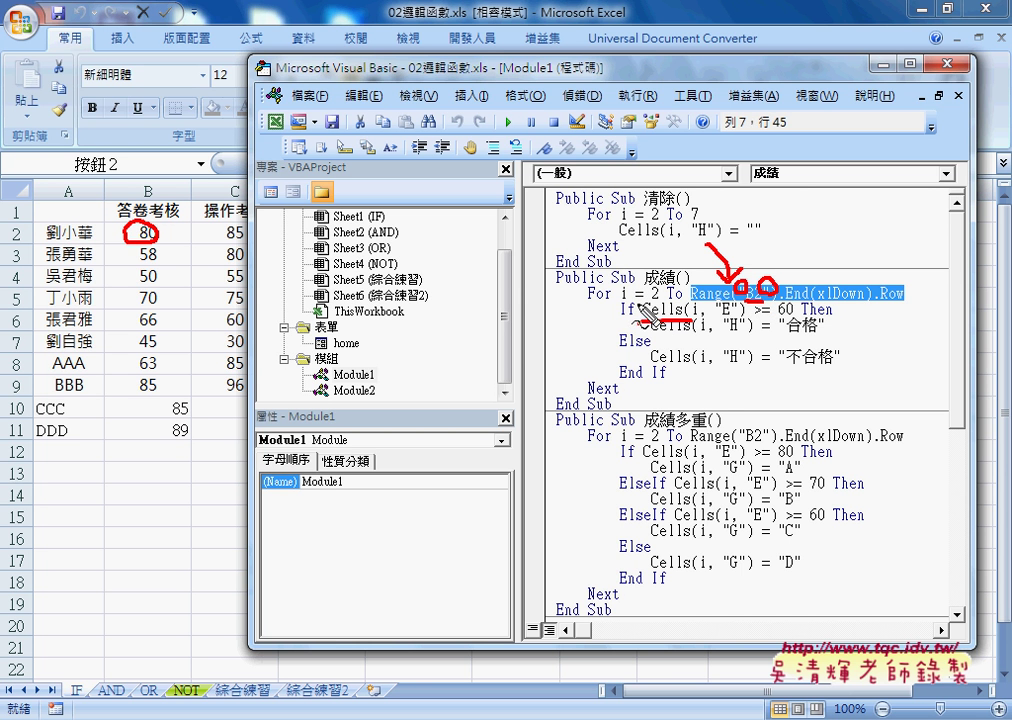
pyautogui.moveTo(615, 300); pyautogui.dragTo(665, 304)
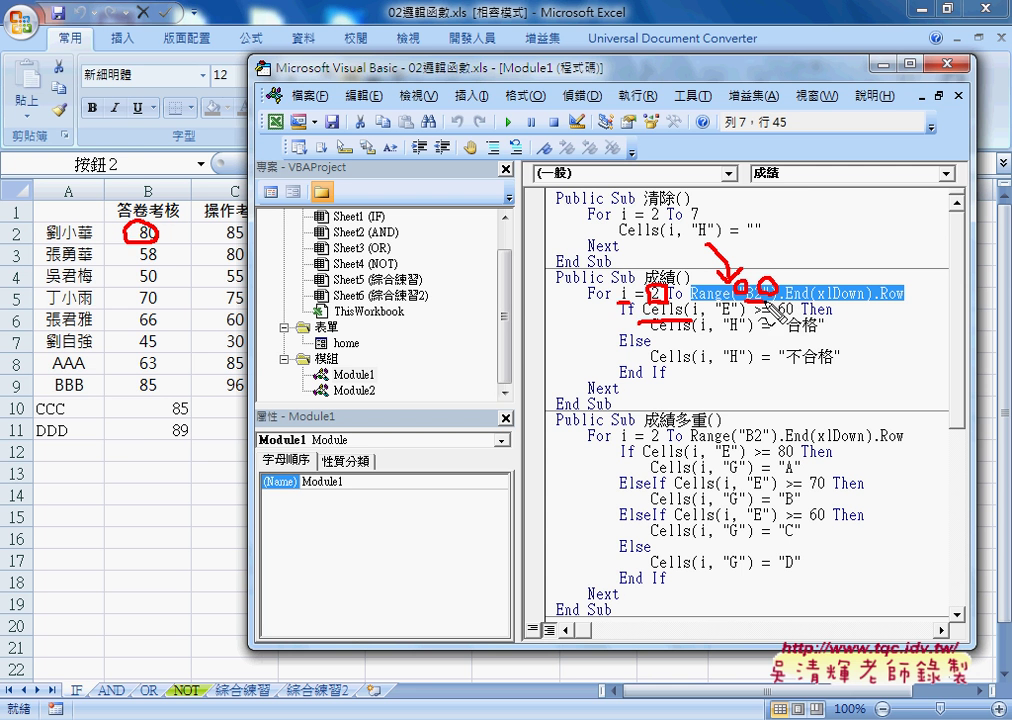
pyautogui.moveTo(145, 246); pyautogui.dragTo(160, 437)
pyautogui.moveTo(22, 424)
pyautogui.mouseDown()
pyautogui.moveTo(16, 434)
pyautogui.moveTo(22, 424)
pyautogui.mouseUp()
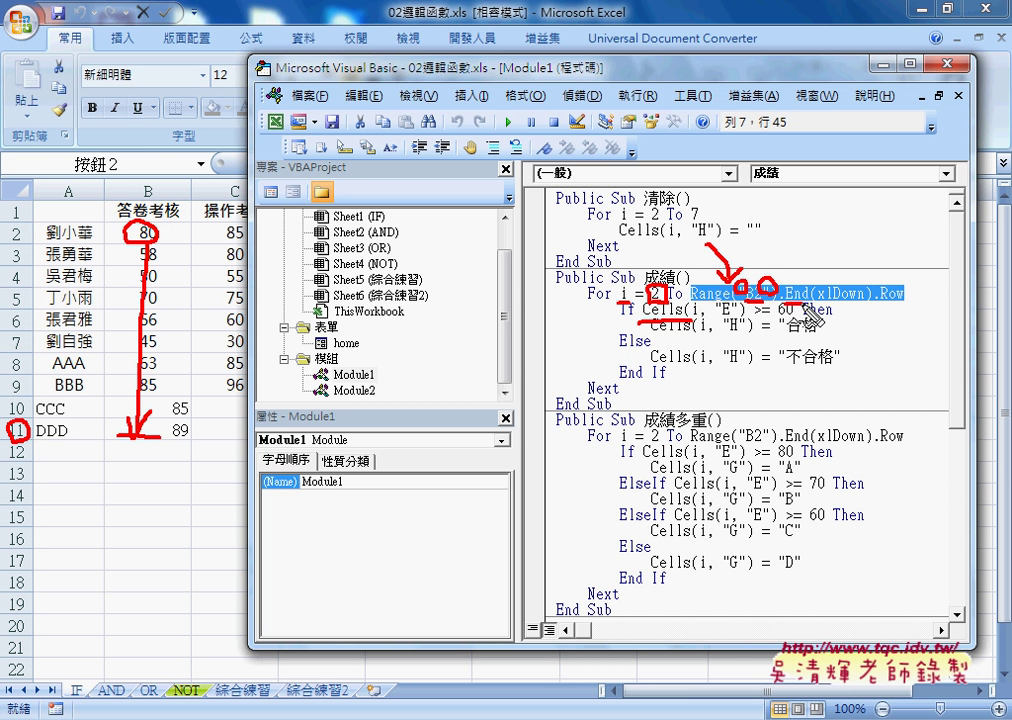
pyautogui.moveTo(770, 301); pyautogui.dragTo(868, 300)
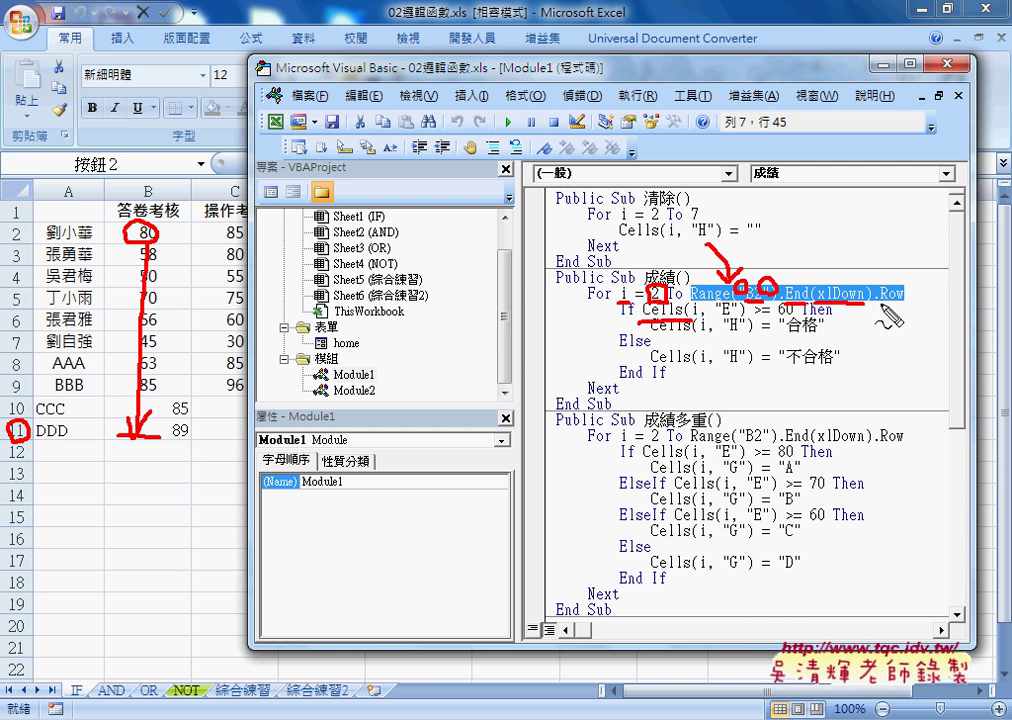
pyautogui.moveTo(866, 304)
pyautogui.mouseDown()
pyautogui.moveTo(885, 292)
pyautogui.moveTo(906, 299)
pyautogui.mouseUp()
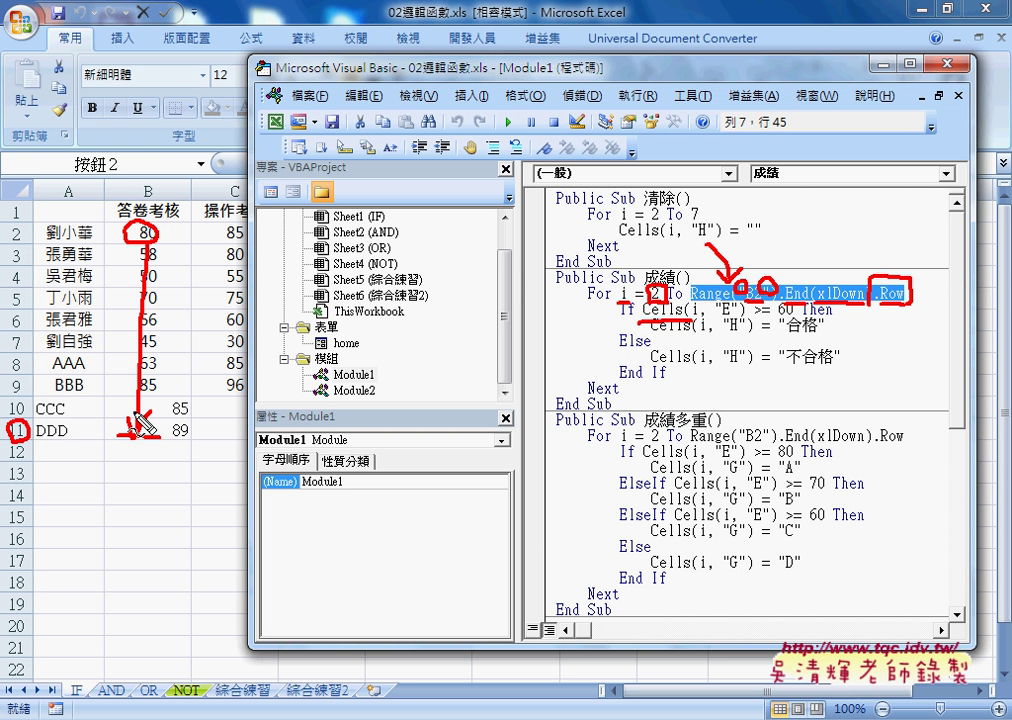
pyautogui.moveTo(137, 428); pyautogui.dragTo(158, 418)
pyautogui.press('Escape')
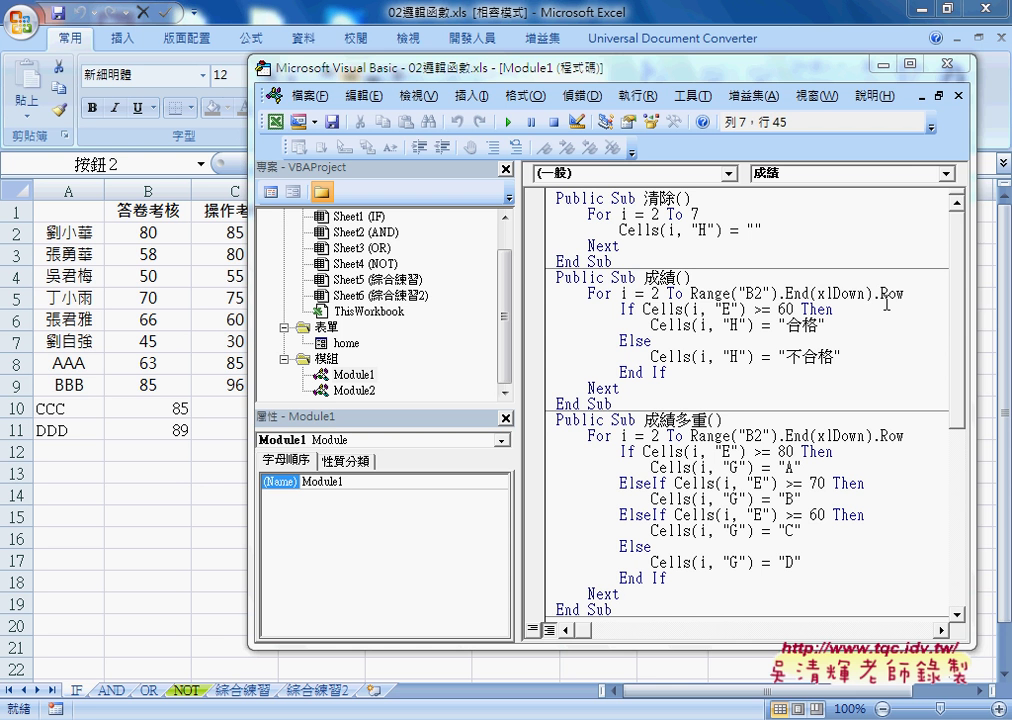
# - Select the 成績 For line's loop limit and insert .End after Range("B2")
pyautogui.moveTo(905, 293); pyautogui.dragTo(650, 293)
pyautogui.click(763, 293)
pyautogui.click(916, 293)
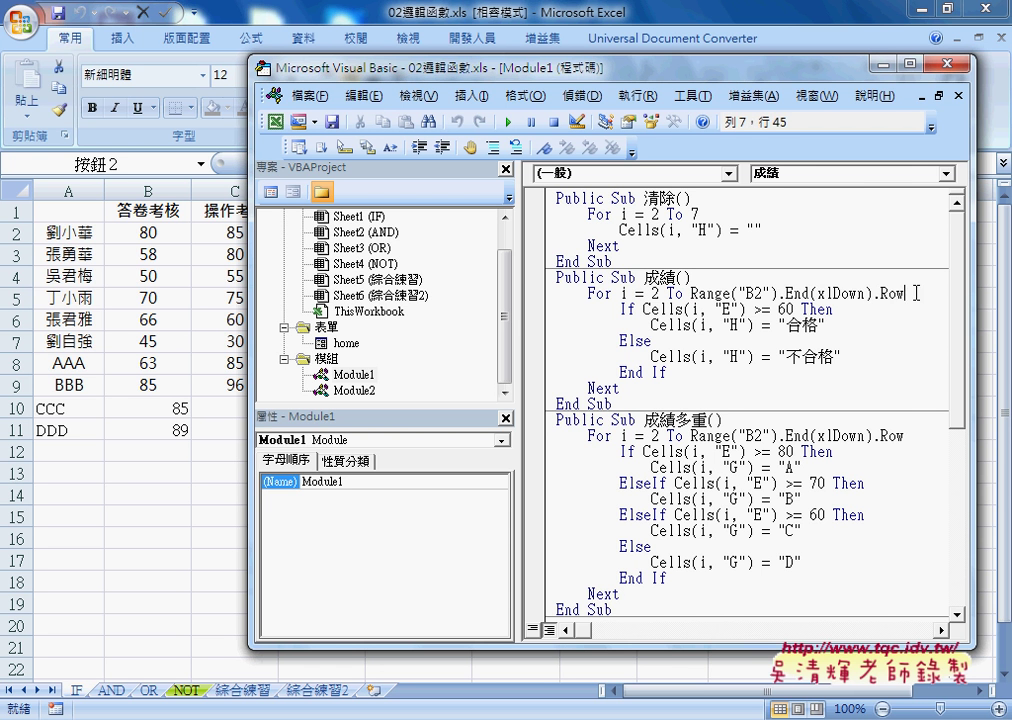
pyautogui.moveTo(916, 293); pyautogui.dragTo(783, 298)
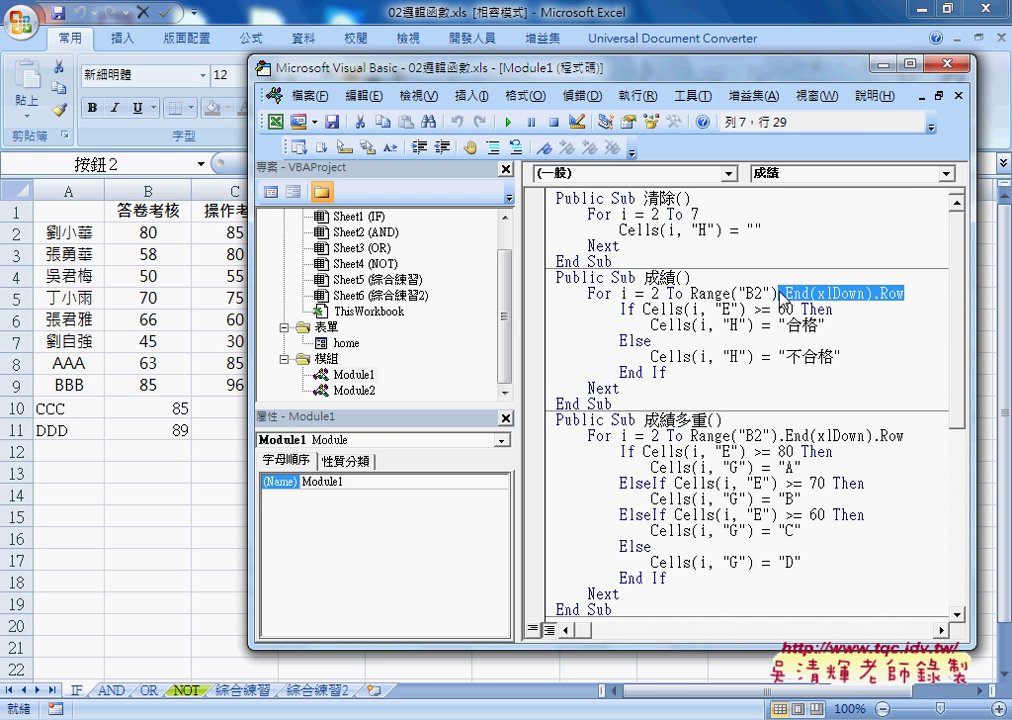
pyautogui.write('.')
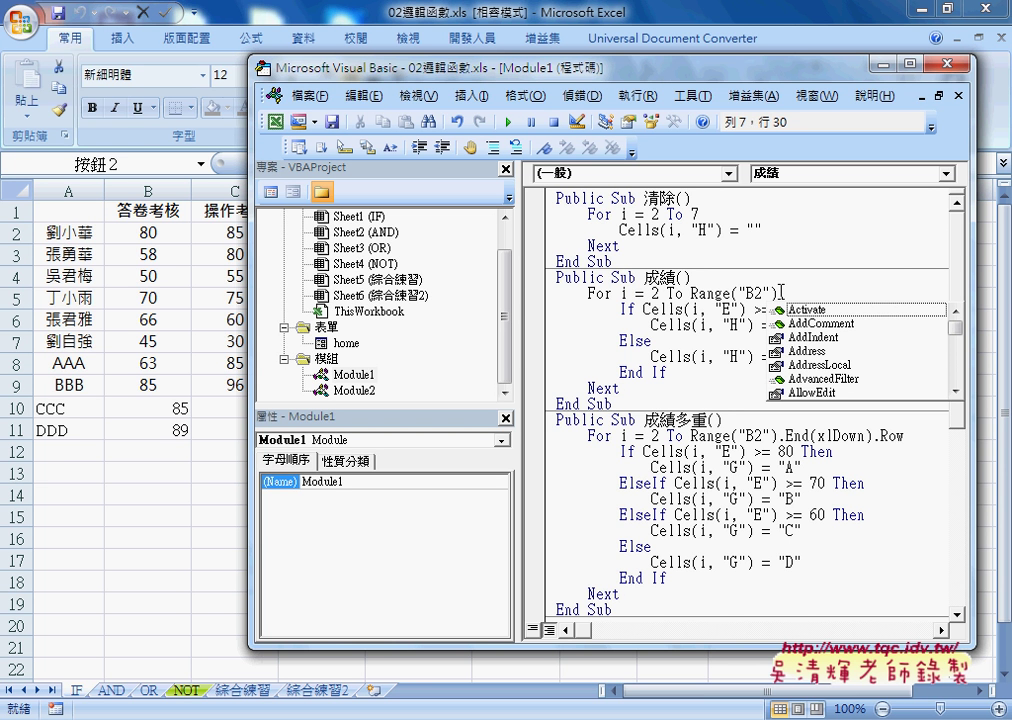
pyautogui.write('E')
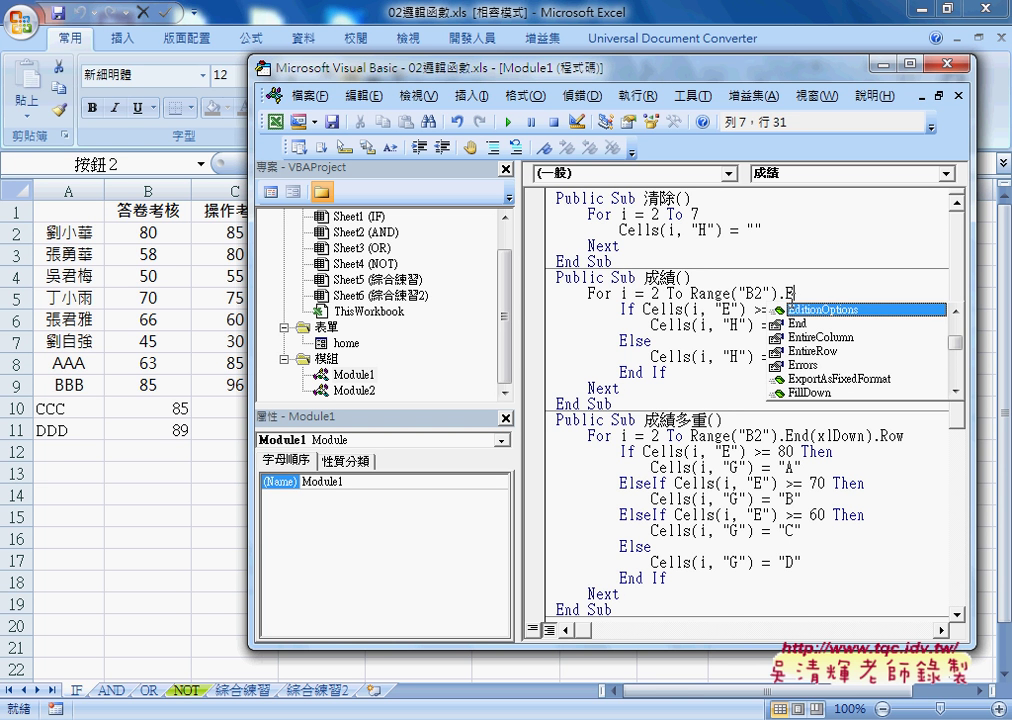
pyautogui.click(815, 325)
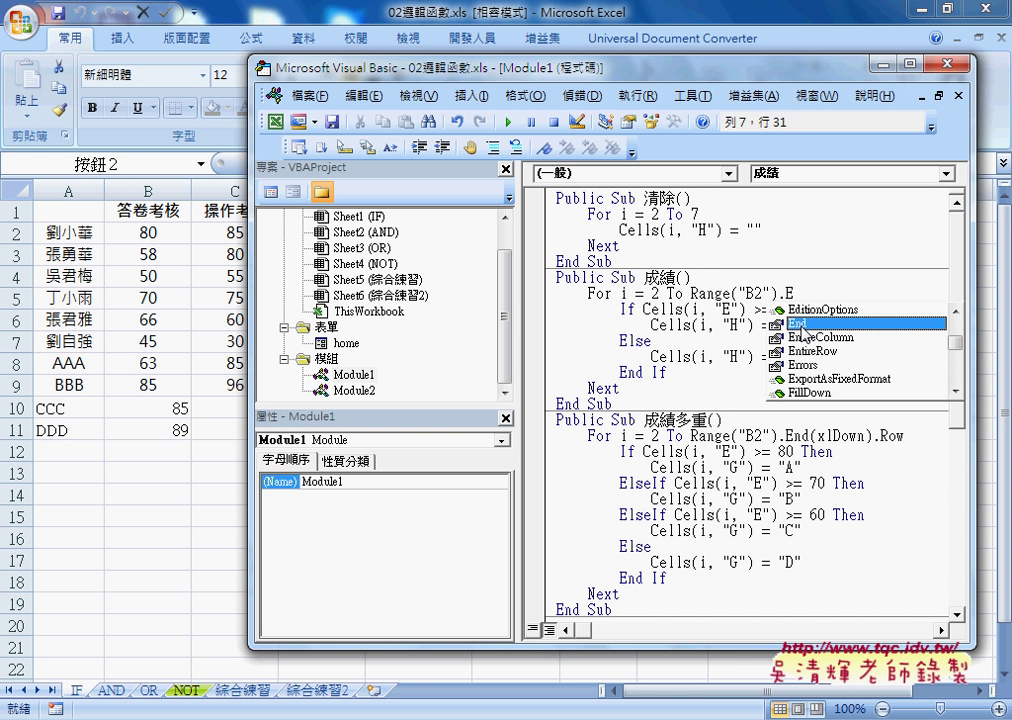
pyautogui.doubleClick(802, 326)
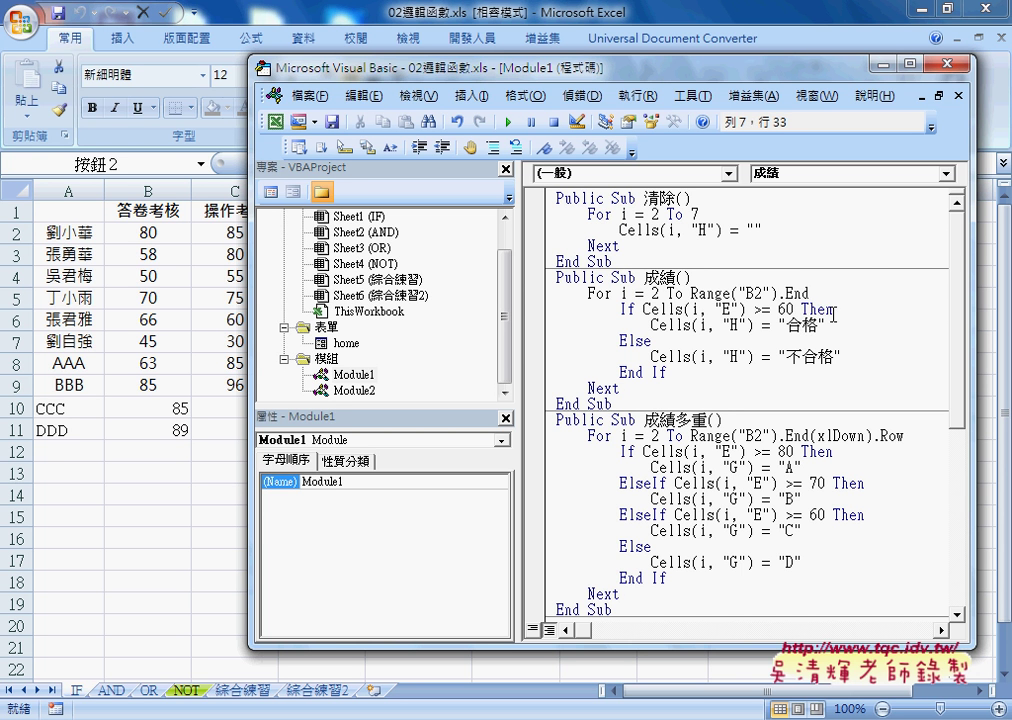
# - Complete the loop limit as Range("B2").End(xlDown).Row, then select 清除's fixed 7
pyautogui.write('(')
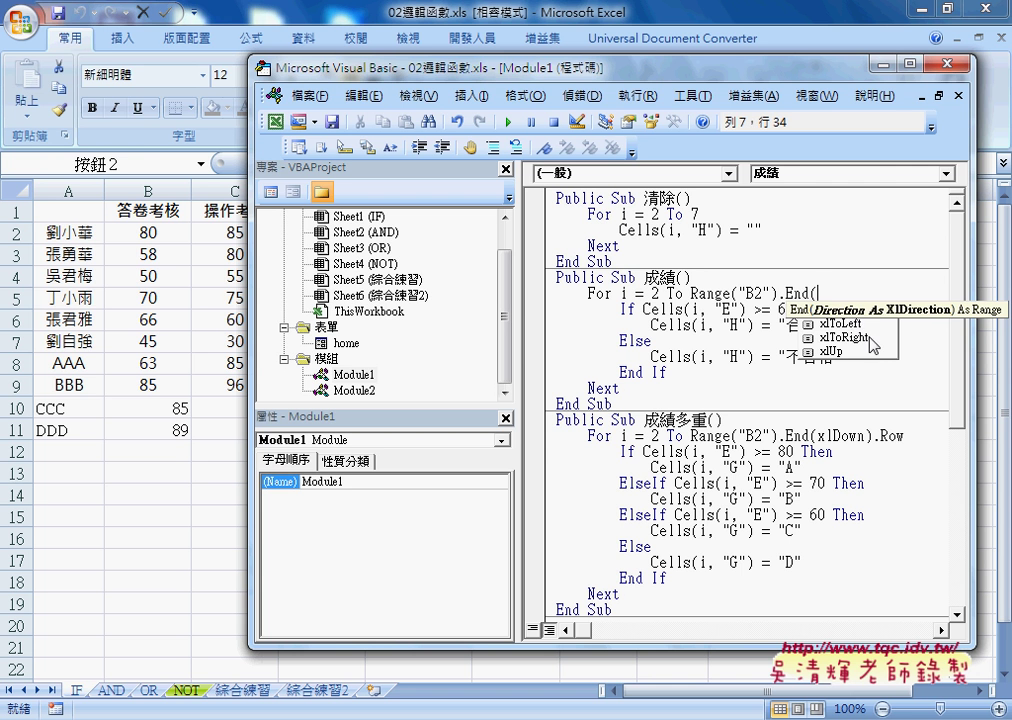
pyautogui.click(866, 310)
pyautogui.doubleClick(866, 311)
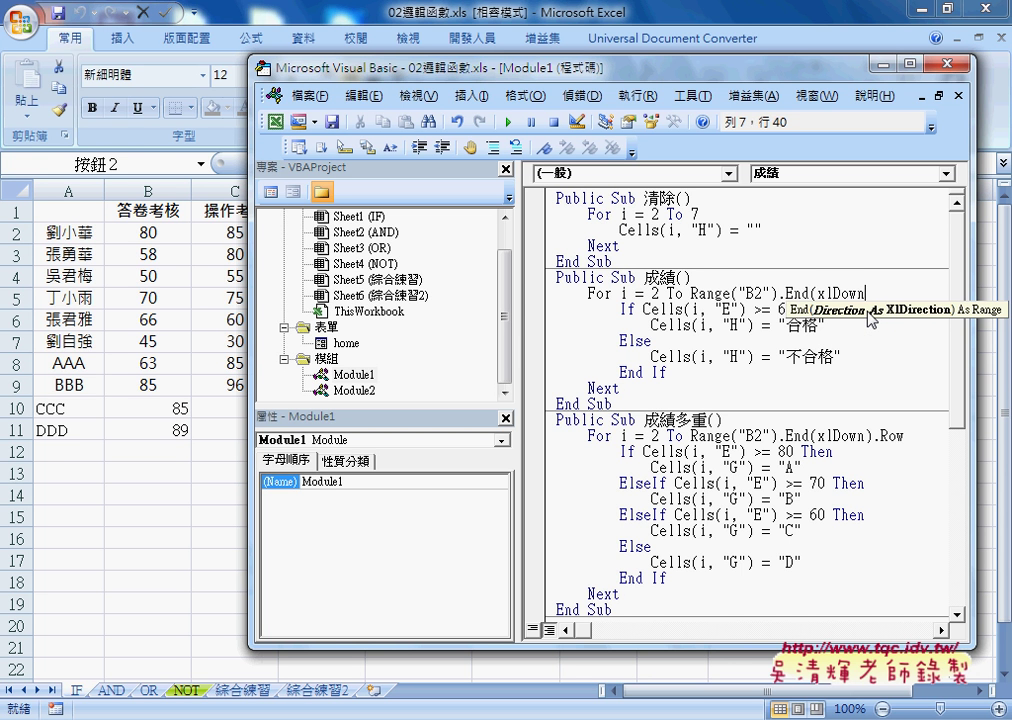
pyautogui.write(')')
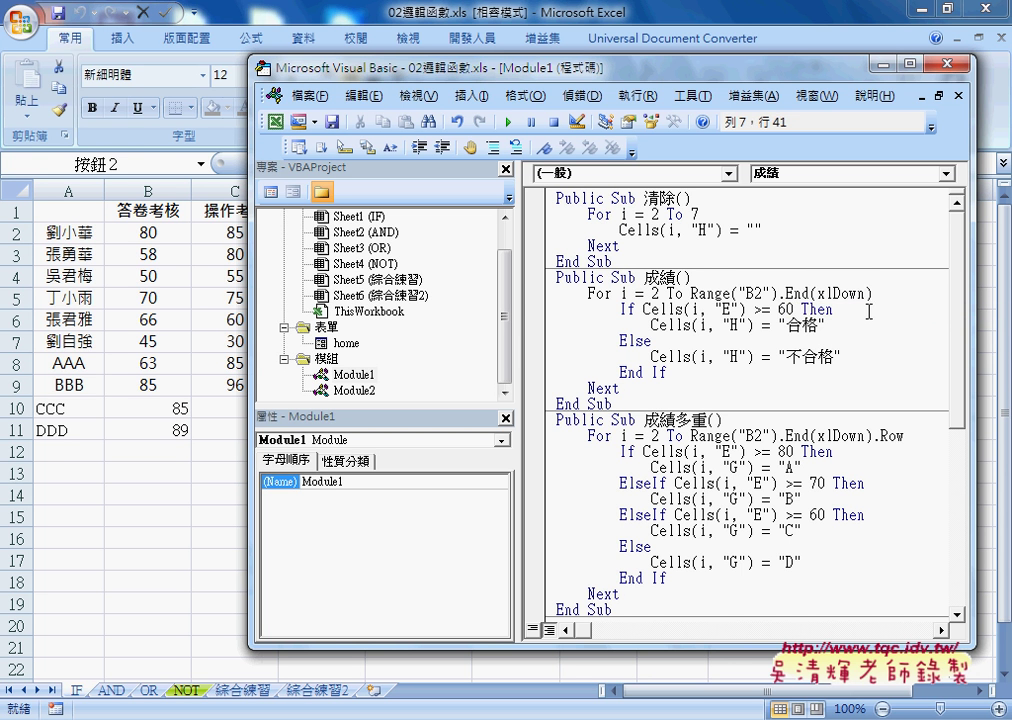
pyautogui.write('.')
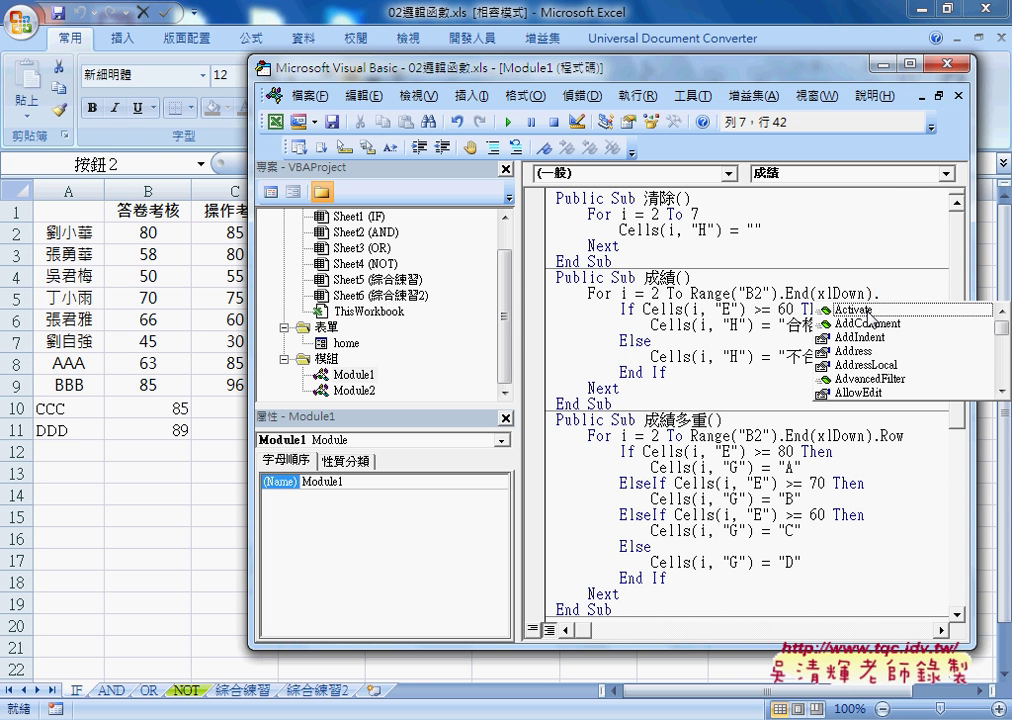
pyautogui.write('ㄜ')
pyautogui.press('BackSpace')
pyautogui.write('r')
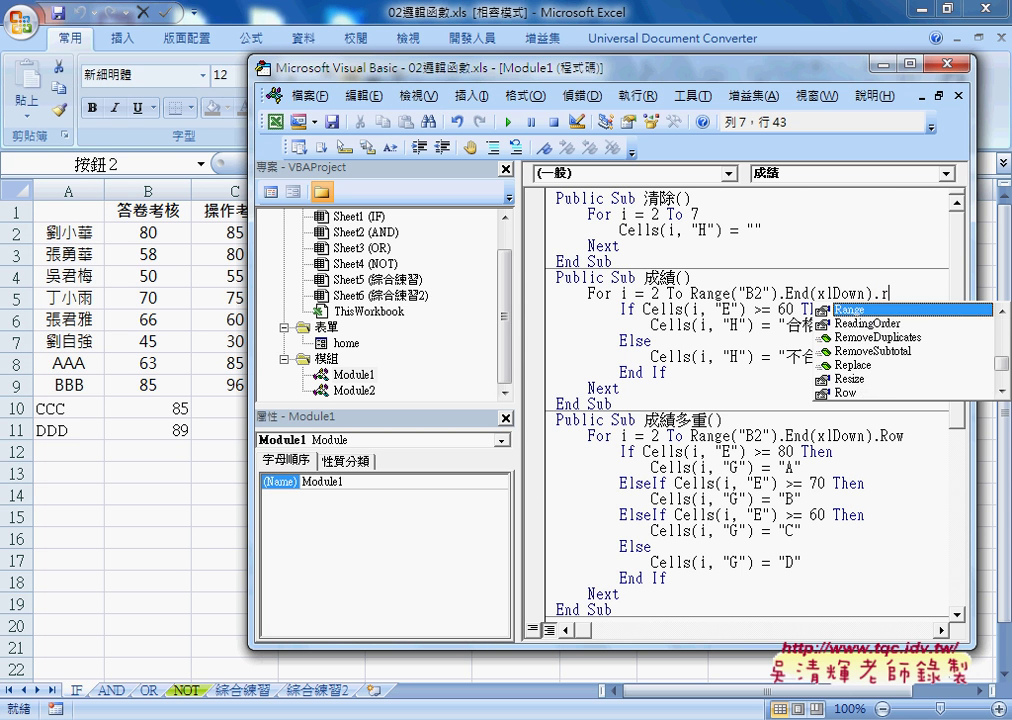
pyautogui.write('o')
pyautogui.press('space')
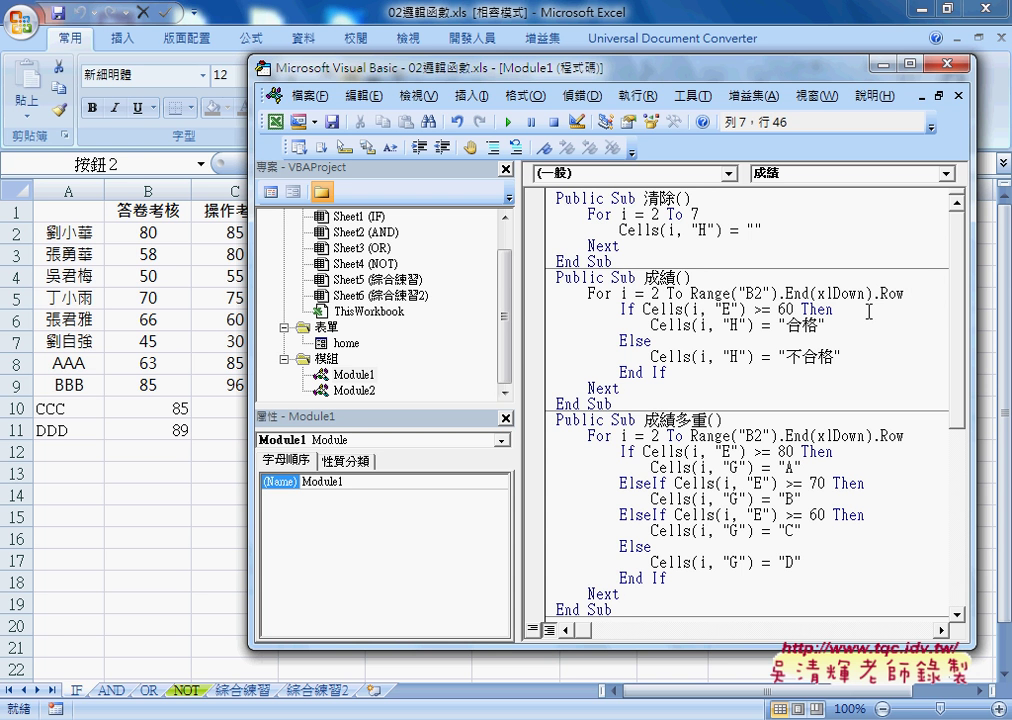
pyautogui.doubleClick(703, 213)
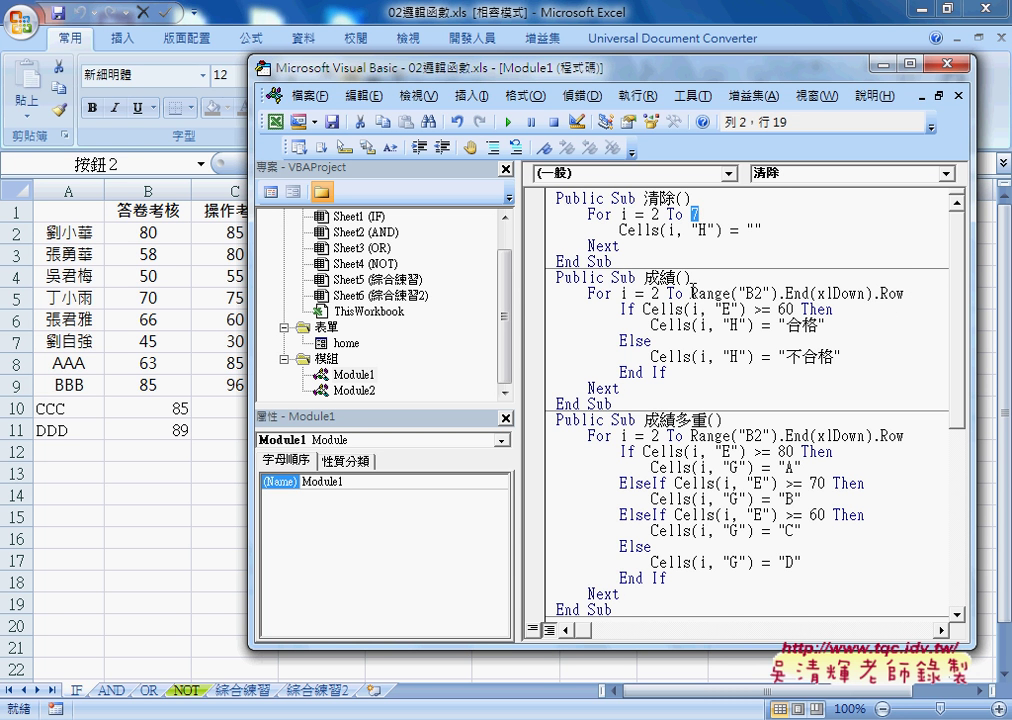
# - Copy Range("B2").End(xlDown).Row and paste it over the 7 in the 清除 loop
pyautogui.moveTo(691, 293); pyautogui.dragTo(904, 294)
pyautogui.rightClick(877, 300)
pyautogui.click(892, 327)
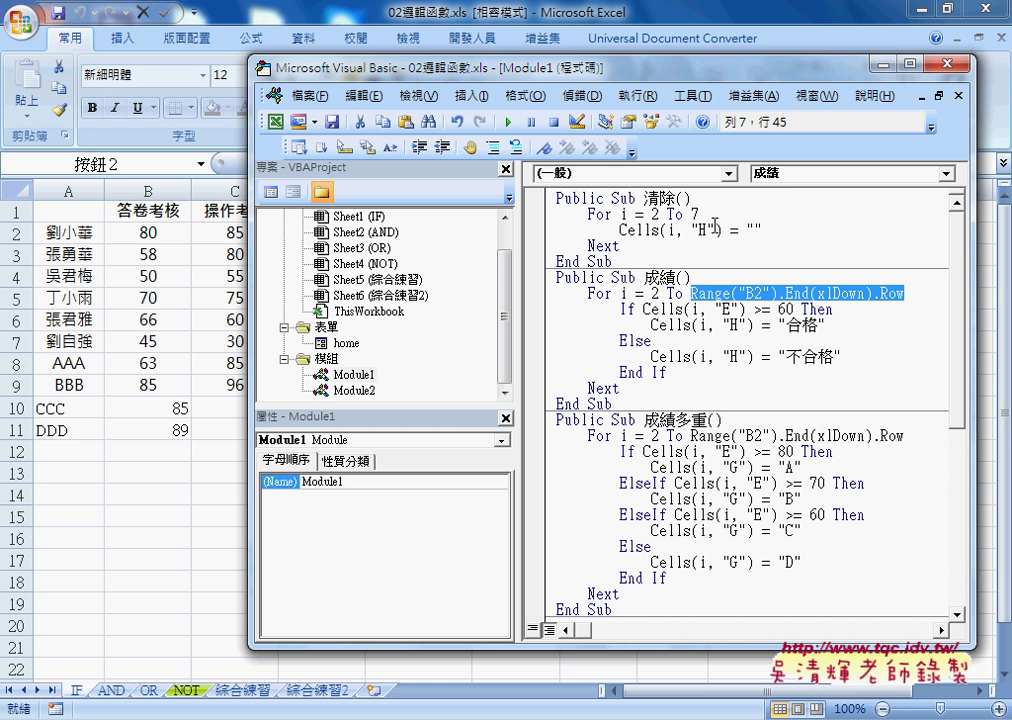
pyautogui.doubleClick(694, 213)
pyautogui.rightClick(816, 214)
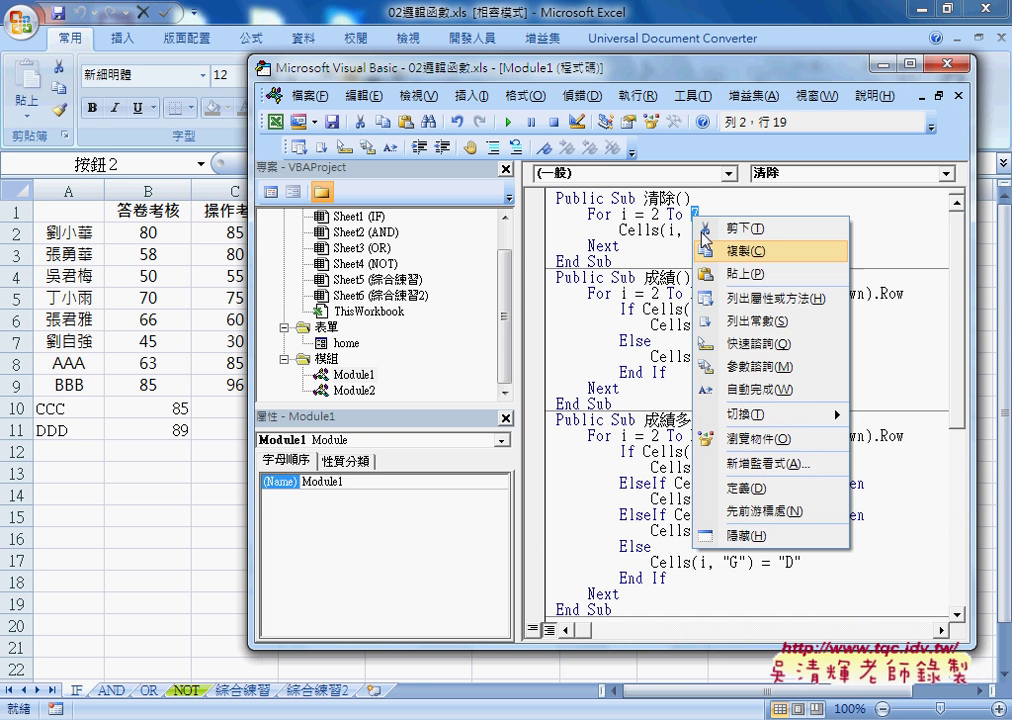
pyautogui.click(868, 269)
pyautogui.click(746, 293)
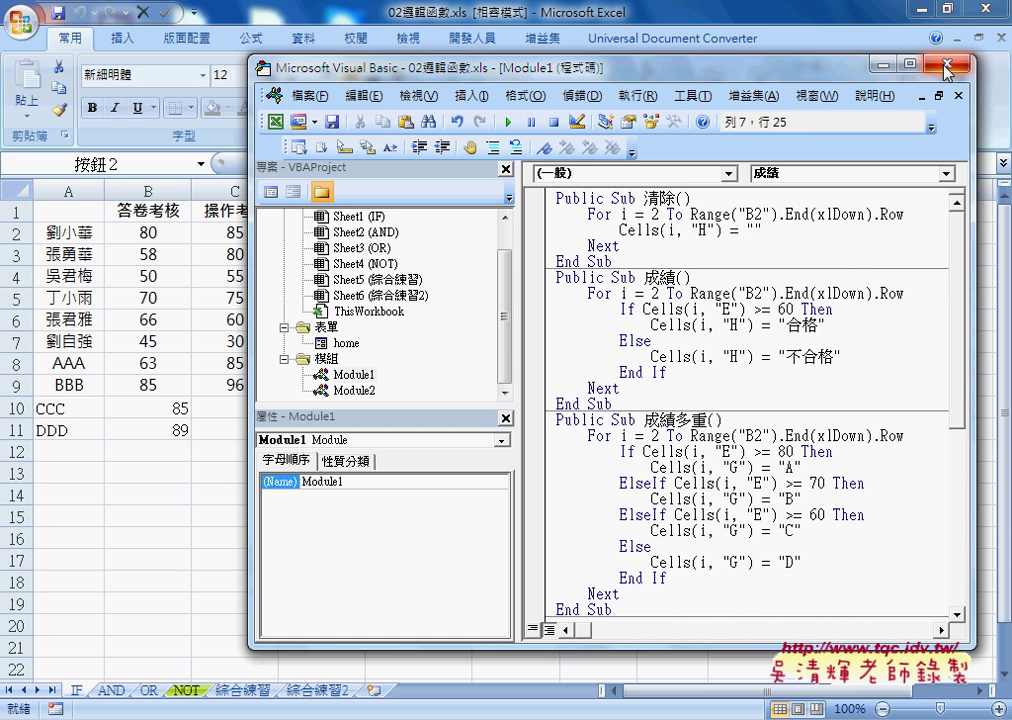
# - Close the VBA editor and run 清除 to empty the VBA column through row 11
pyautogui.click(953, 70)
pyautogui.click(957, 298)
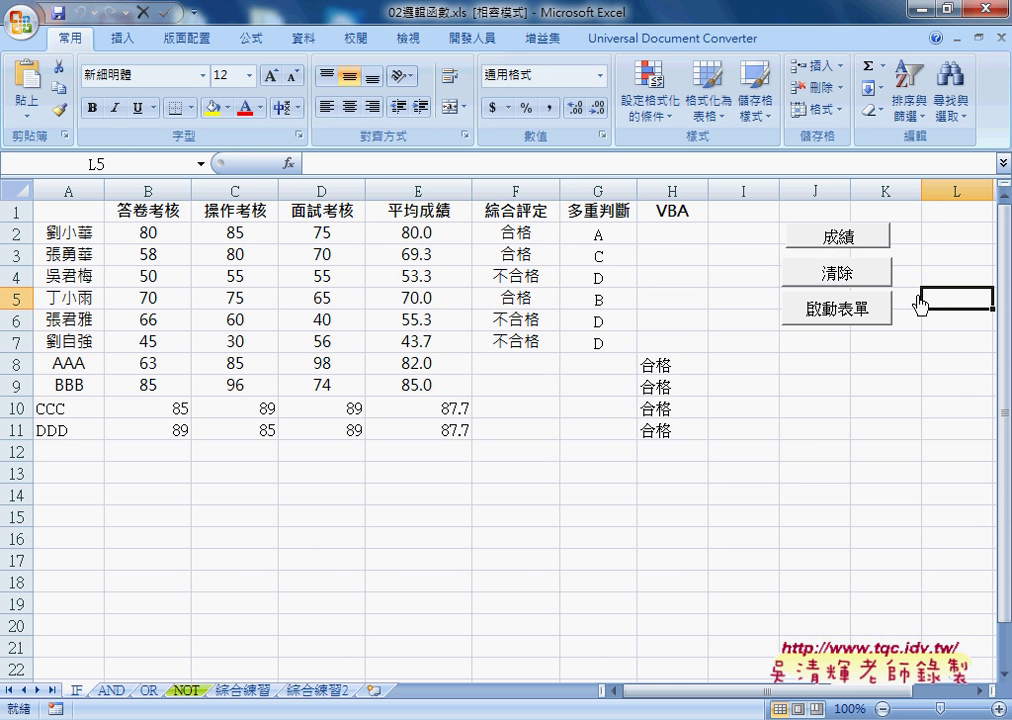
pyautogui.click(843, 281)
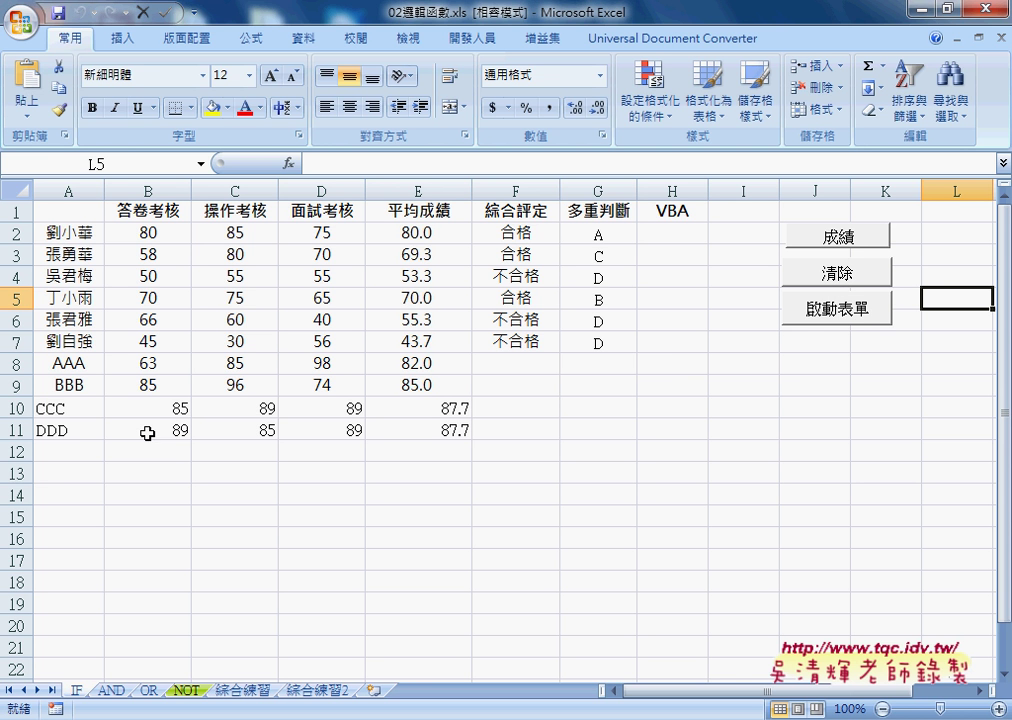
# - Run 成績 to fill rows 2–11 with 合格/不合格, open the 成績系統 form, and outline it in red
pyautogui.click(845, 236)
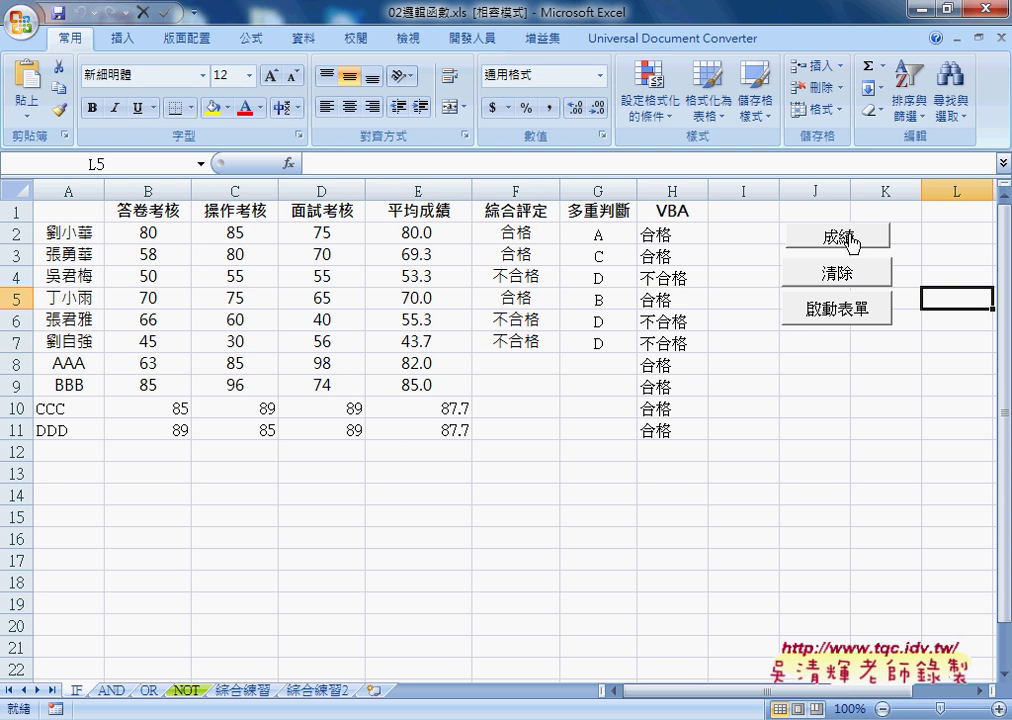
pyautogui.click(847, 318)
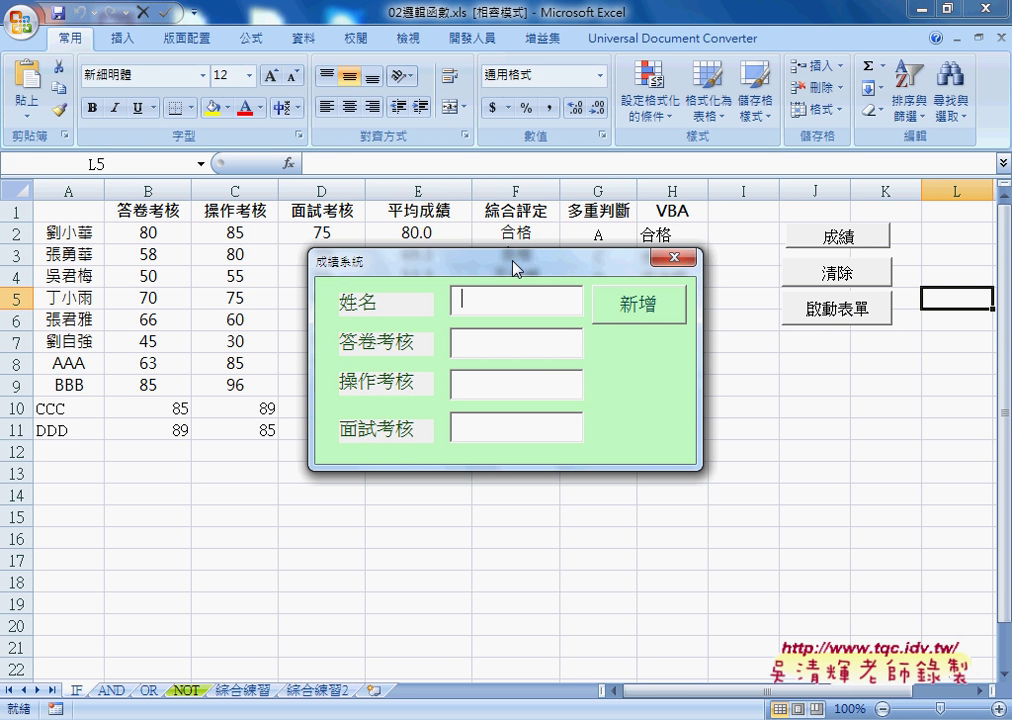
pyautogui.moveTo(479, 268); pyautogui.dragTo(415, 150)
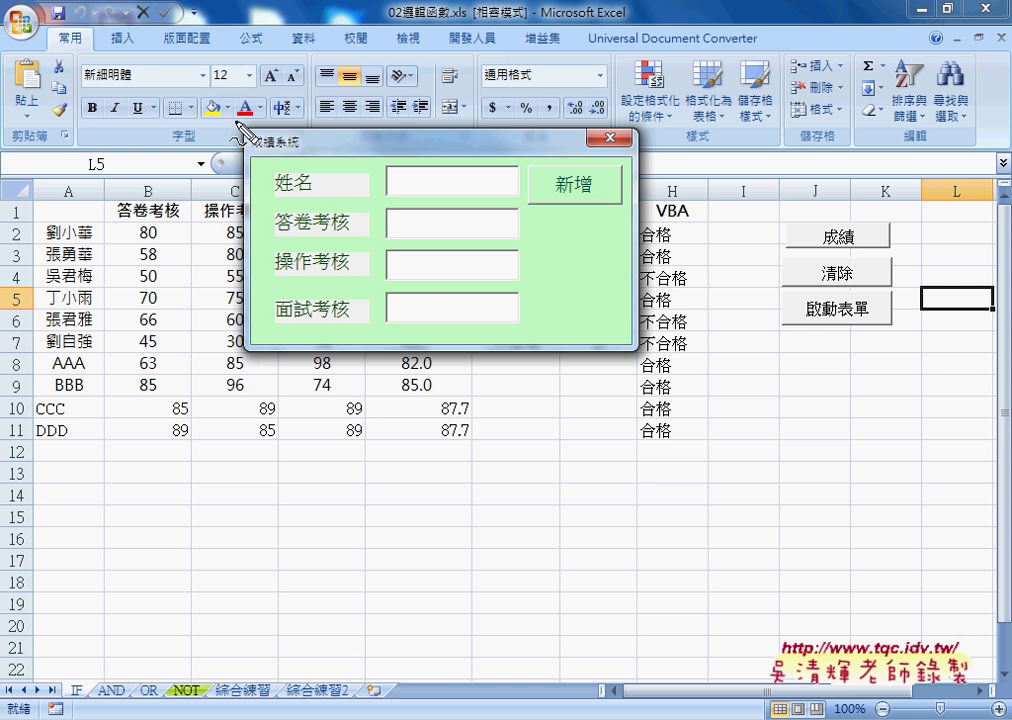
pyautogui.moveTo(240, 120); pyautogui.dragTo(229, 335)
pyautogui.moveTo(245, 122)
pyautogui.mouseDown()
pyautogui.moveTo(630, 350)
pyautogui.moveTo(254, 345)
pyautogui.mouseUp()
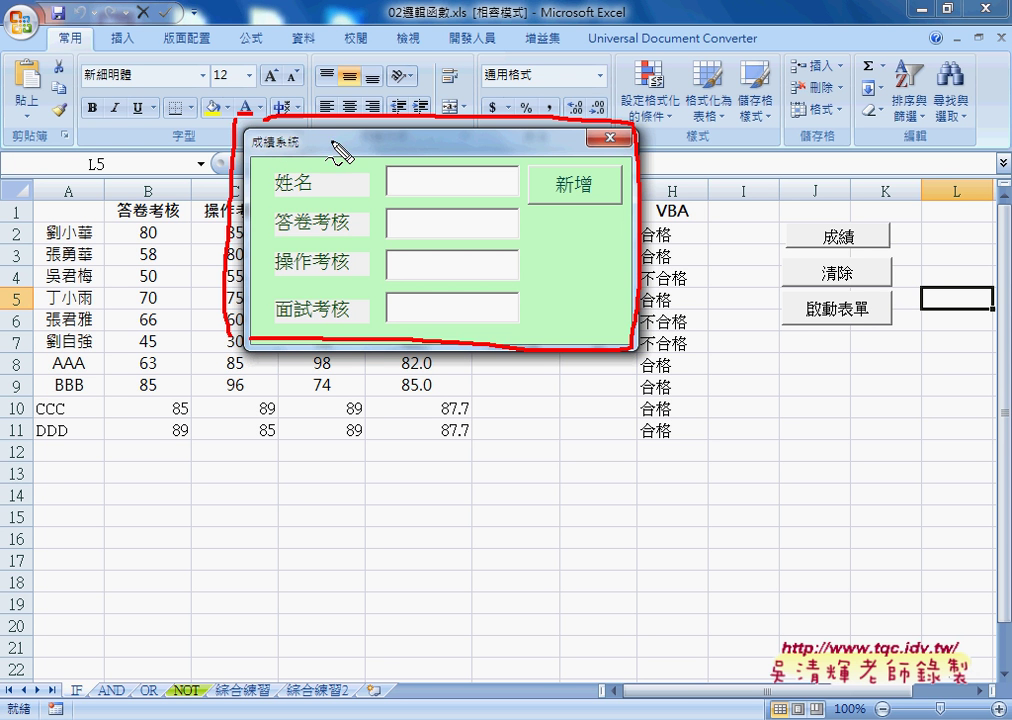
# - Label the form 'home' in red, circling its 成績系統 title and marking the 姓名 field
pyautogui.moveTo(335, 100); pyautogui.dragTo(356, 176)
pyautogui.moveTo(338, 128)
pyautogui.mouseDown()
pyautogui.moveTo(428, 148)
pyautogui.moveTo(424, 156)
pyautogui.mouseUp()
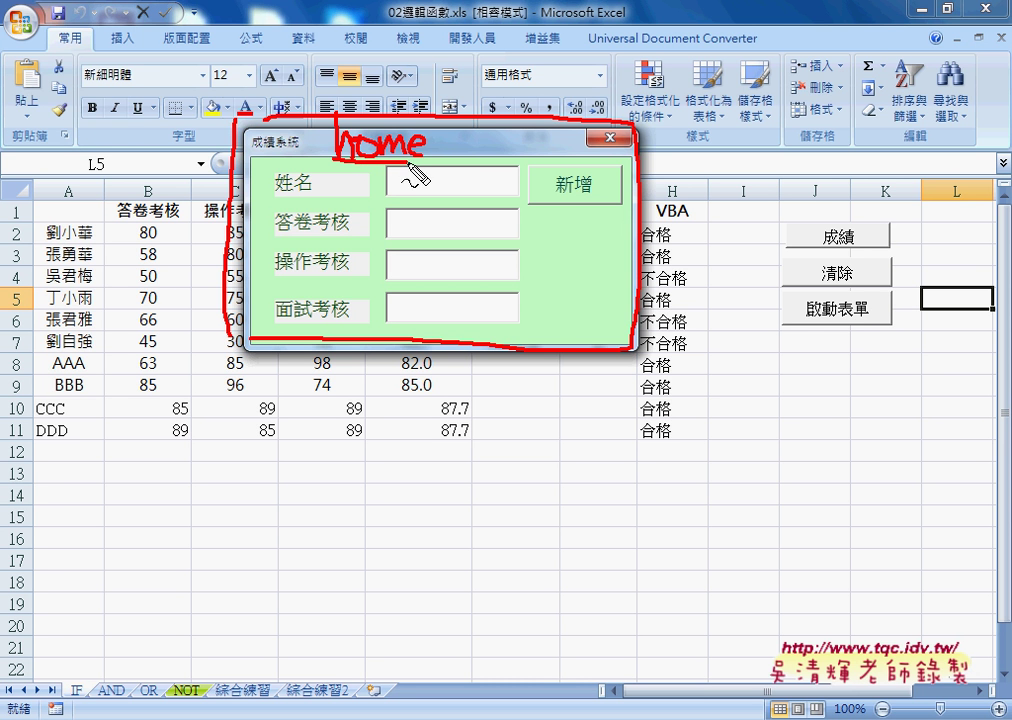
pyautogui.moveTo(300, 160); pyautogui.dragTo(252, 150)
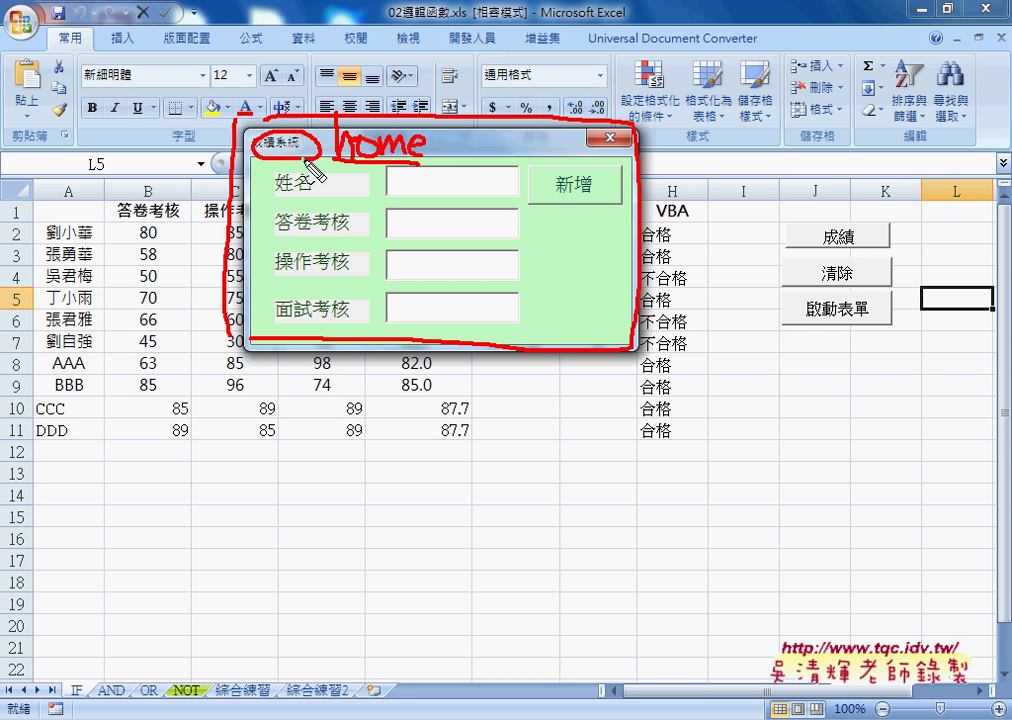
pyautogui.moveTo(185, 157); pyautogui.dragTo(305, 162)
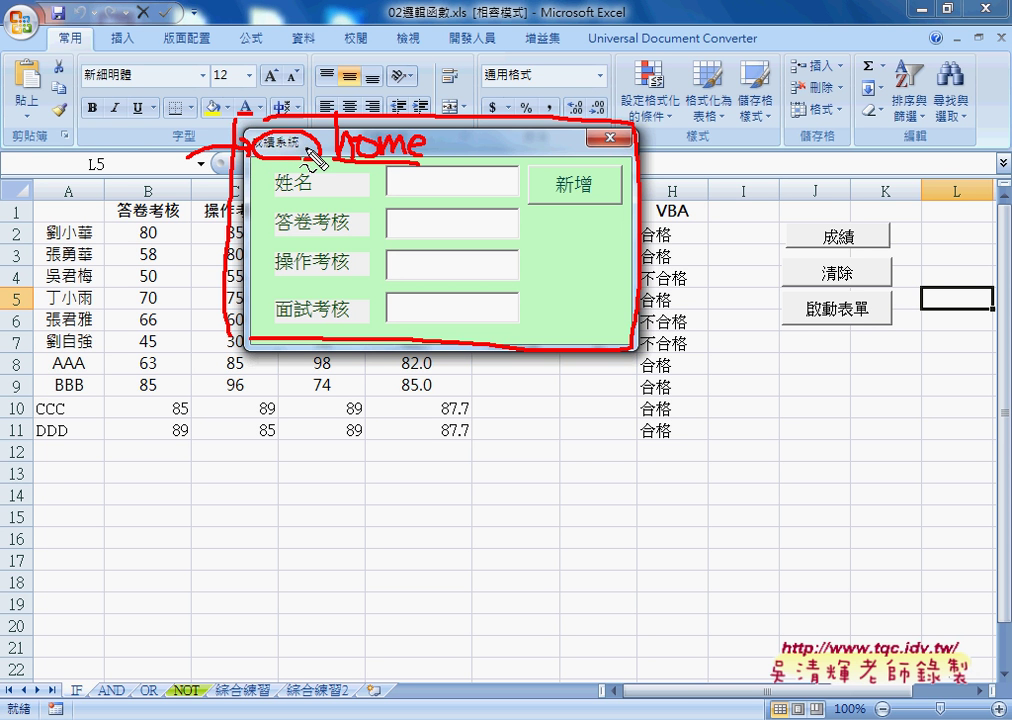
pyautogui.moveTo(270, 195)
pyautogui.mouseDown()
pyautogui.moveTo(340, 170)
pyautogui.moveTo(350, 195)
pyautogui.mouseUp()
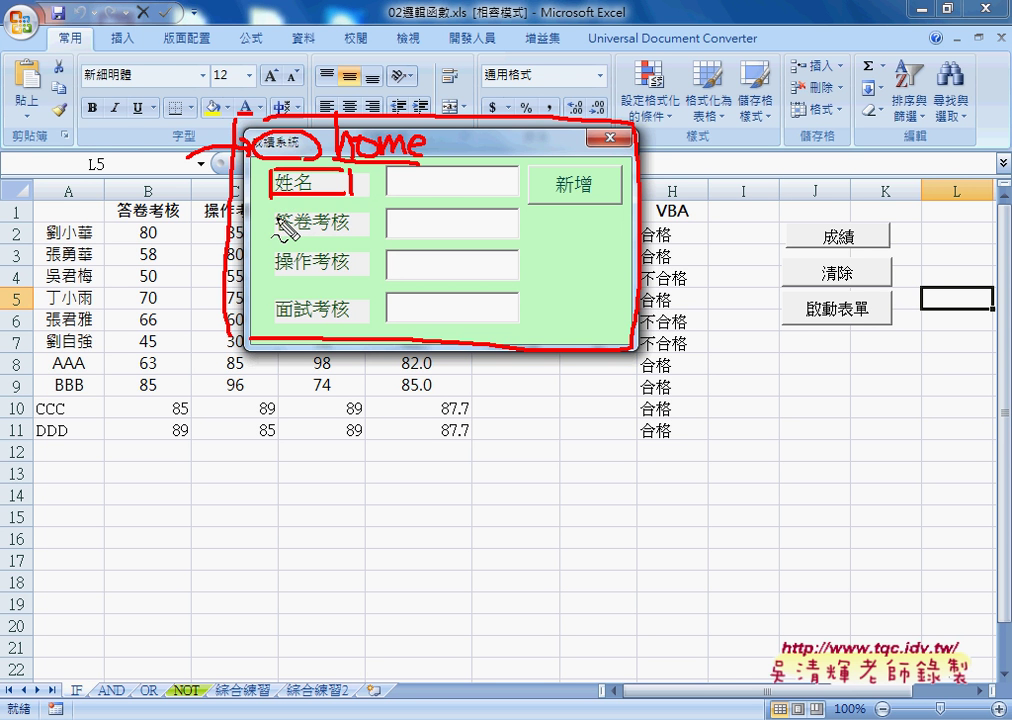
pyautogui.moveTo(476, 156)
pyautogui.mouseDown()
pyautogui.moveTo(494, 140)
pyautogui.moveTo(487, 165)
pyautogui.mouseUp()
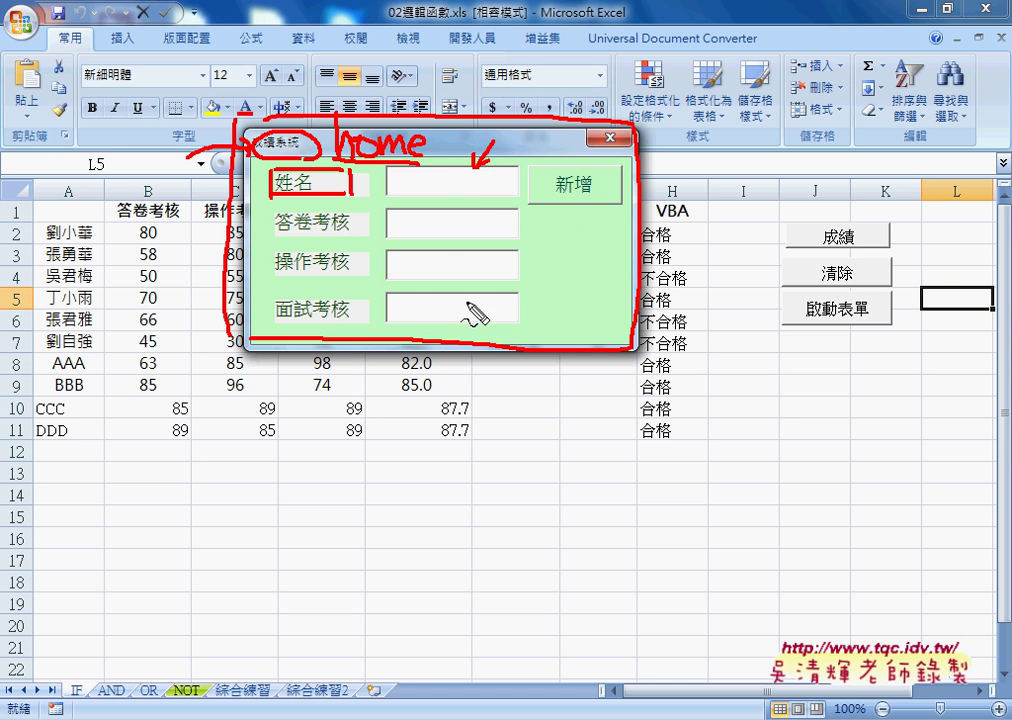
# - Point out the 新增 button and number the entry boxes as txt 01–04 in red
pyautogui.moveTo(605, 140)
pyautogui.mouseDown()
pyautogui.moveTo(586, 170)
pyautogui.moveTo(596, 172)
pyautogui.mouseUp()
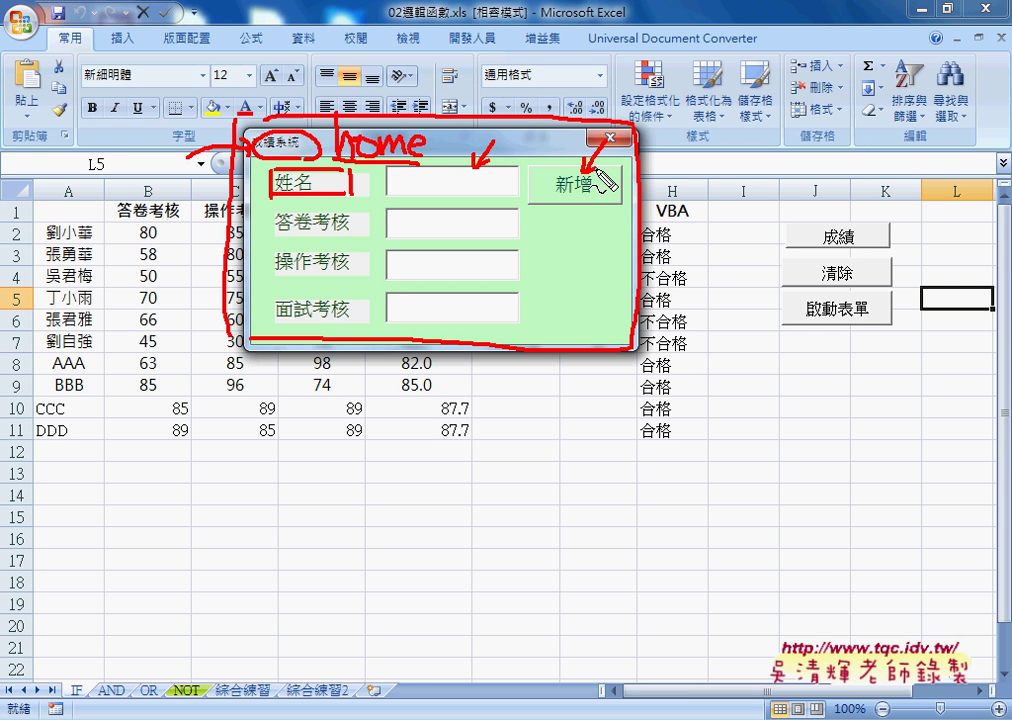
pyautogui.moveTo(578, 214); pyautogui.dragTo(597, 209)
pyautogui.moveTo(462, 177); pyautogui.dragTo(466, 196)
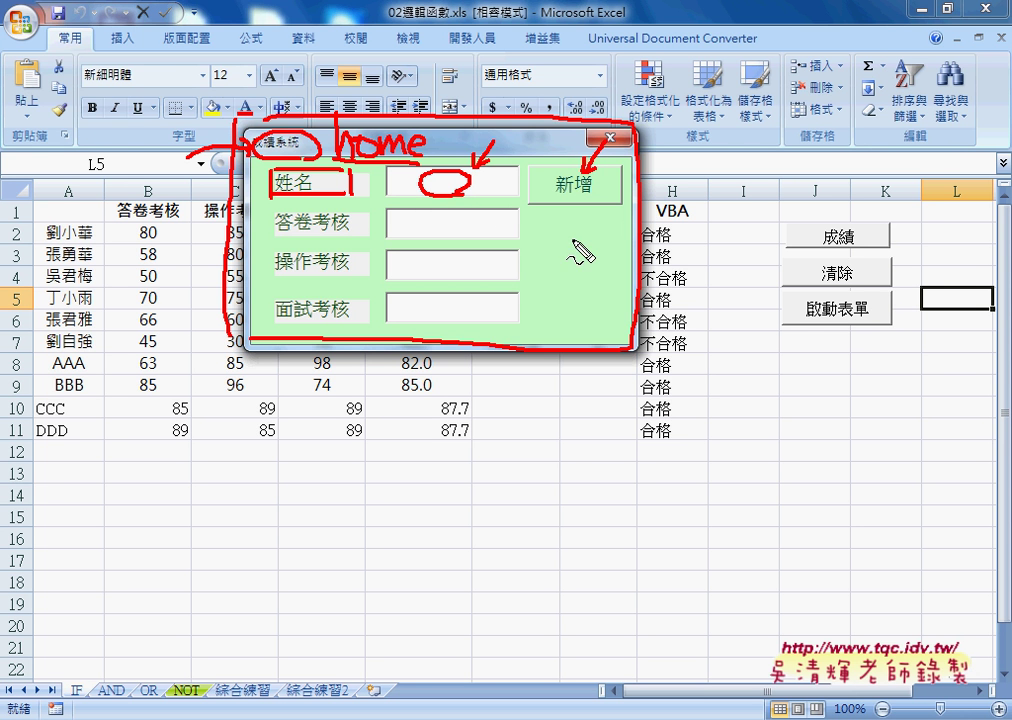
pyautogui.moveTo(566, 258)
pyautogui.mouseDown()
pyautogui.moveTo(596, 256)
pyautogui.moveTo(590, 272)
pyautogui.moveTo(638, 268)
pyautogui.mouseUp()
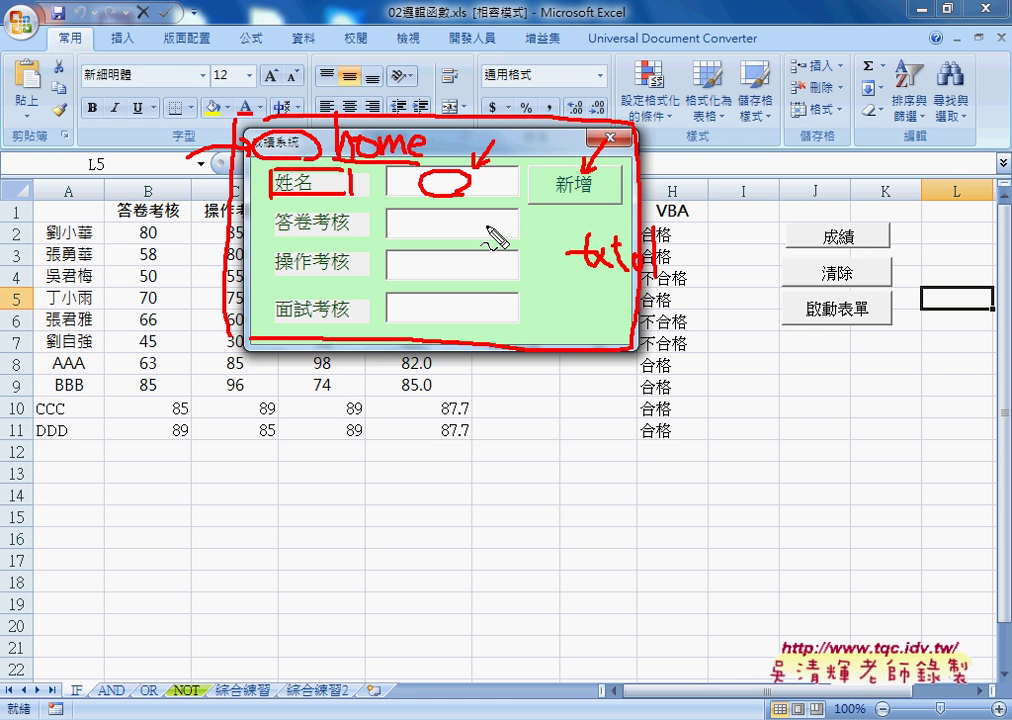
pyautogui.moveTo(479, 216)
pyautogui.mouseDown()
pyautogui.moveTo(514, 232)
pyautogui.moveTo(485, 260)
pyautogui.moveTo(502, 278)
pyautogui.moveTo(485, 302)
pyautogui.moveTo(522, 310)
pyautogui.mouseUp()
pyautogui.moveTo(512, 296); pyautogui.dragTo(510, 321)
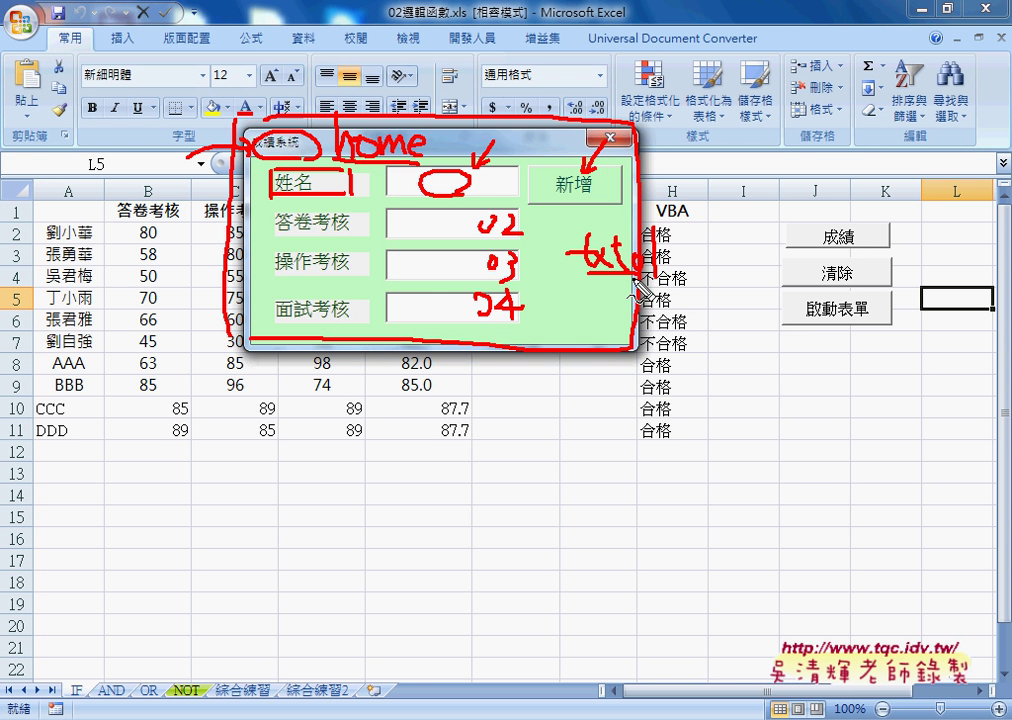
# - Erase the red ink, close the 成績系統 form, and switch to the AND sheet
pyautogui.press('Escape')
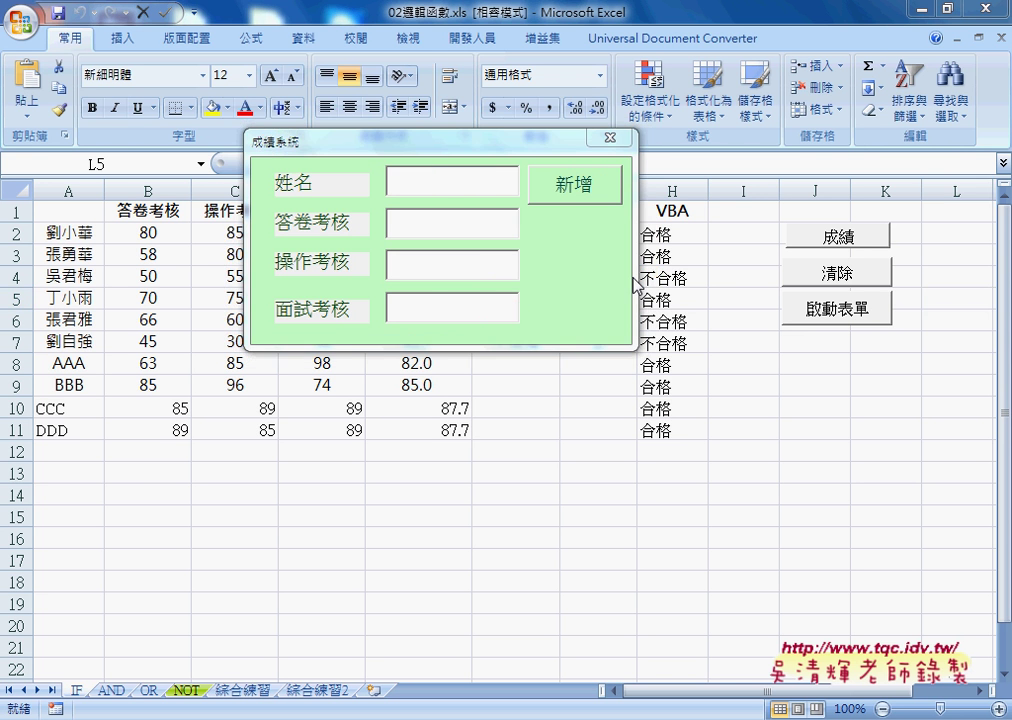
pyautogui.click(429, 270)
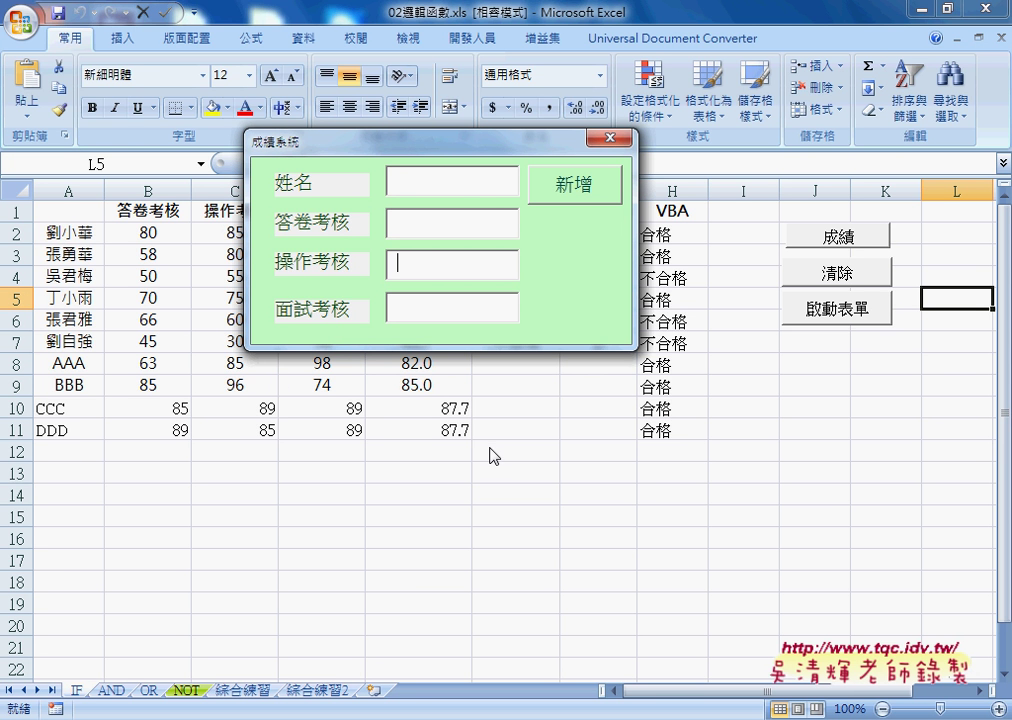
pyautogui.click(611, 140)
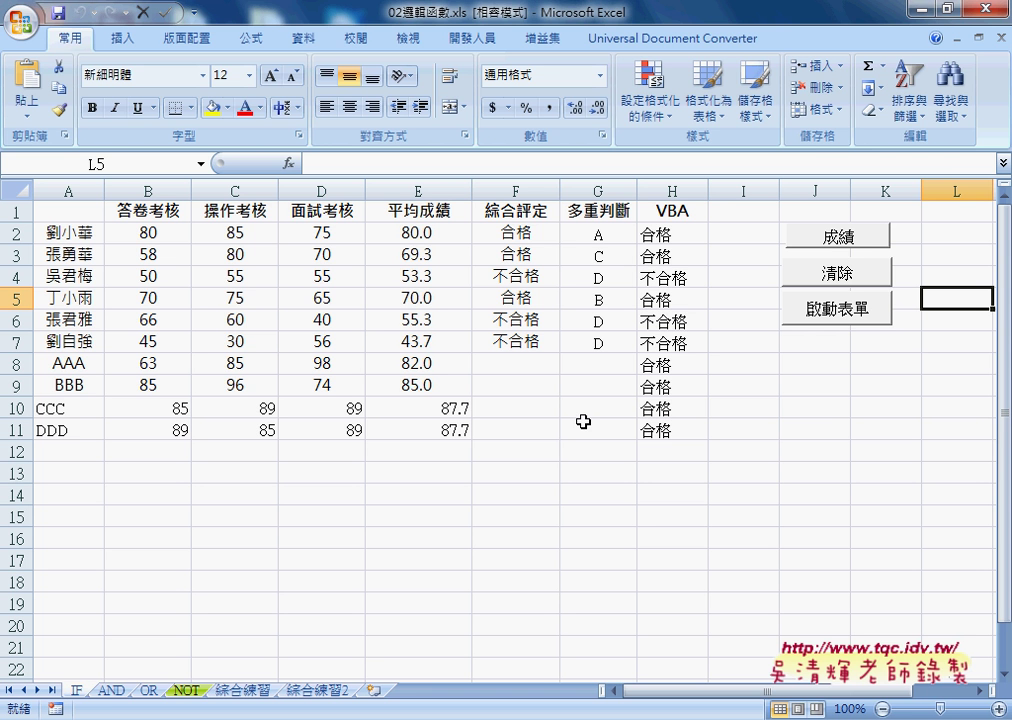
pyautogui.click(116, 692)
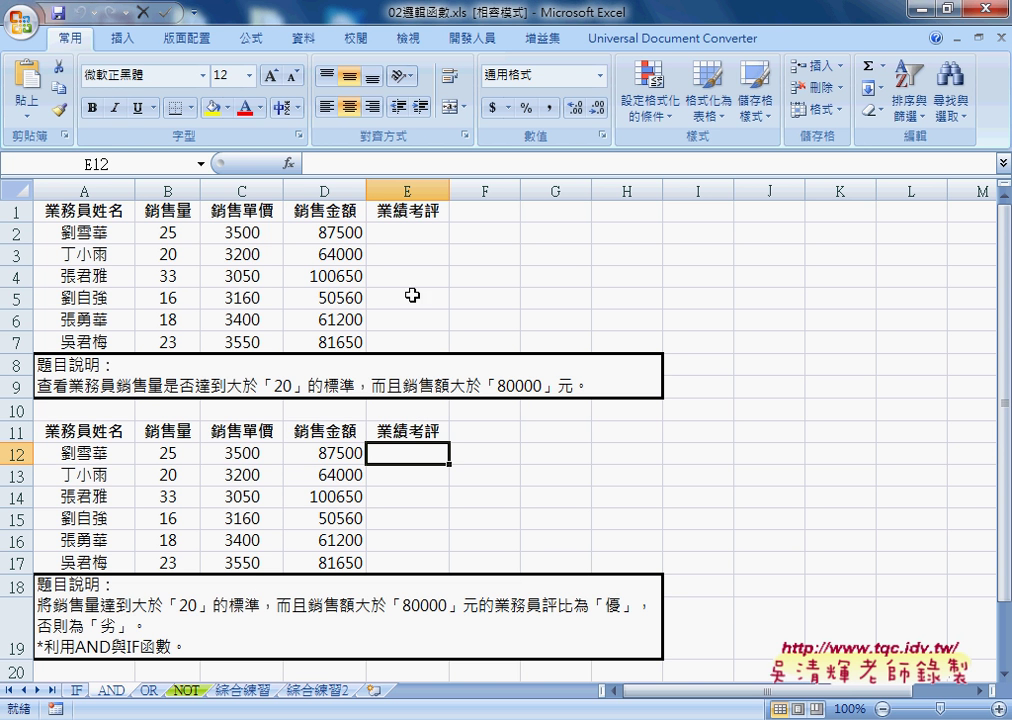
# - Check the sales volume in B2, unit price in C2 and sales-amount formula in D2
pyautogui.click(158, 230)
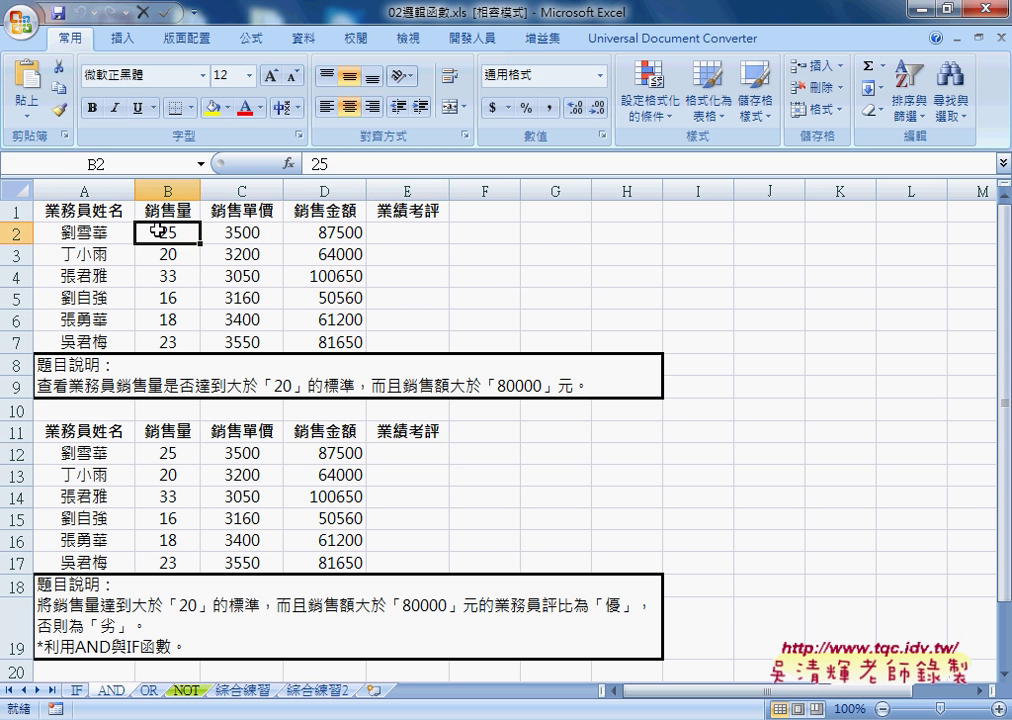
pyautogui.click(266, 229)
pyautogui.click(322, 232)
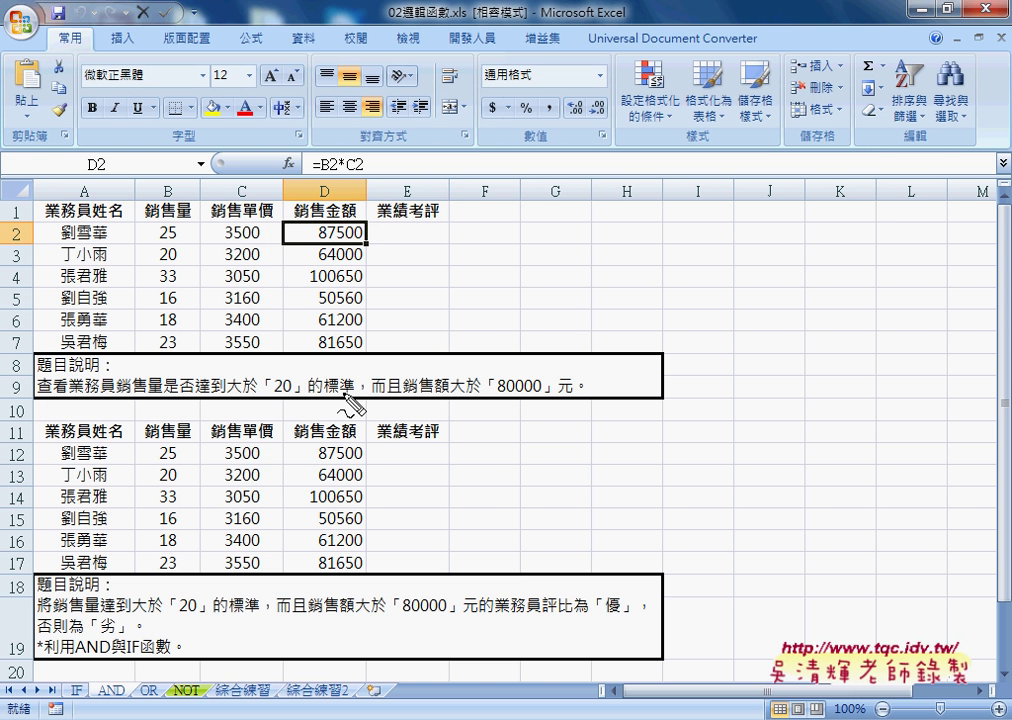
# - Mark the >20 sales-volume and >80000 sales-amount criteria in red, clear the ink, and select E2
pyautogui.moveTo(282, 376); pyautogui.dragTo(272, 378)
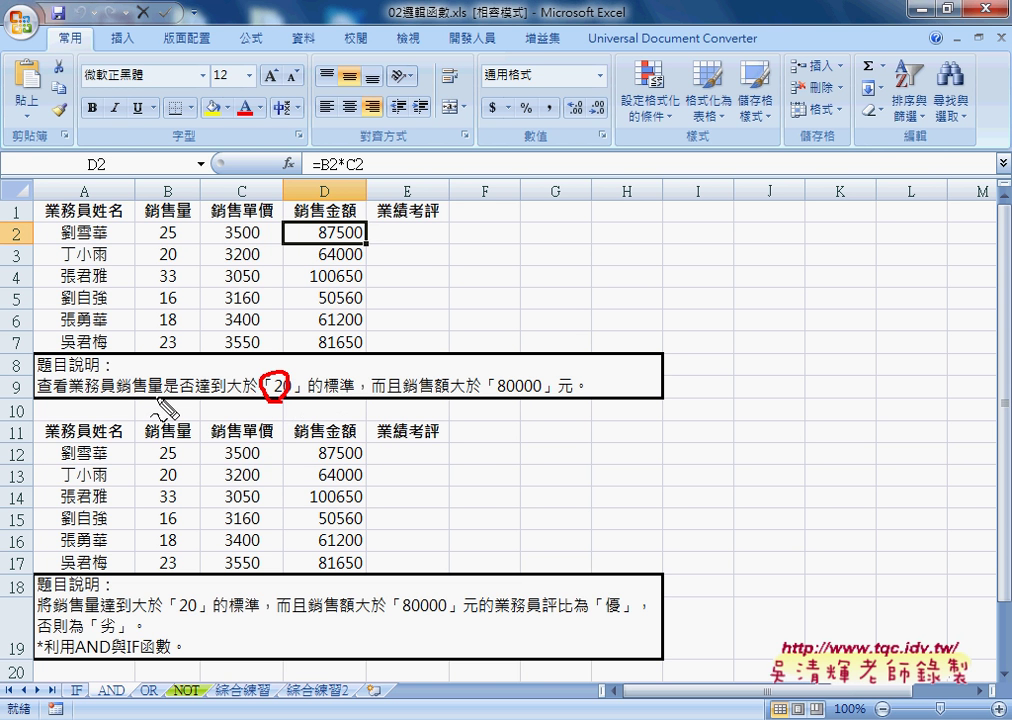
pyautogui.moveTo(140, 395); pyautogui.dragTo(178, 394)
pyautogui.moveTo(160, 192); pyautogui.dragTo(195, 222)
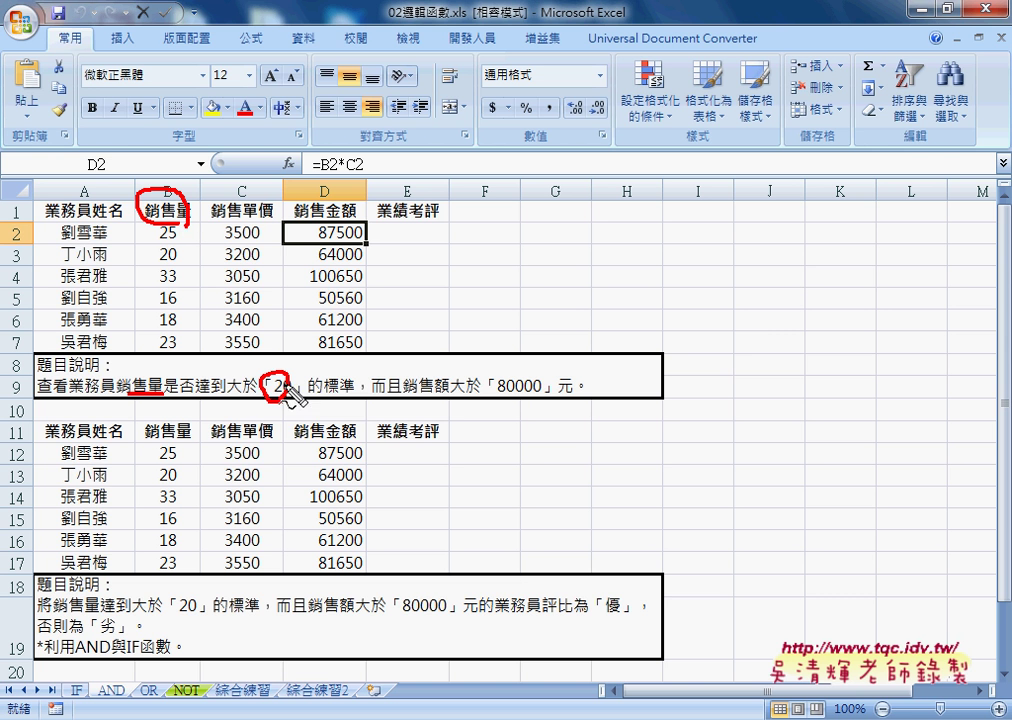
pyautogui.moveTo(212, 357); pyautogui.dragTo(214, 368)
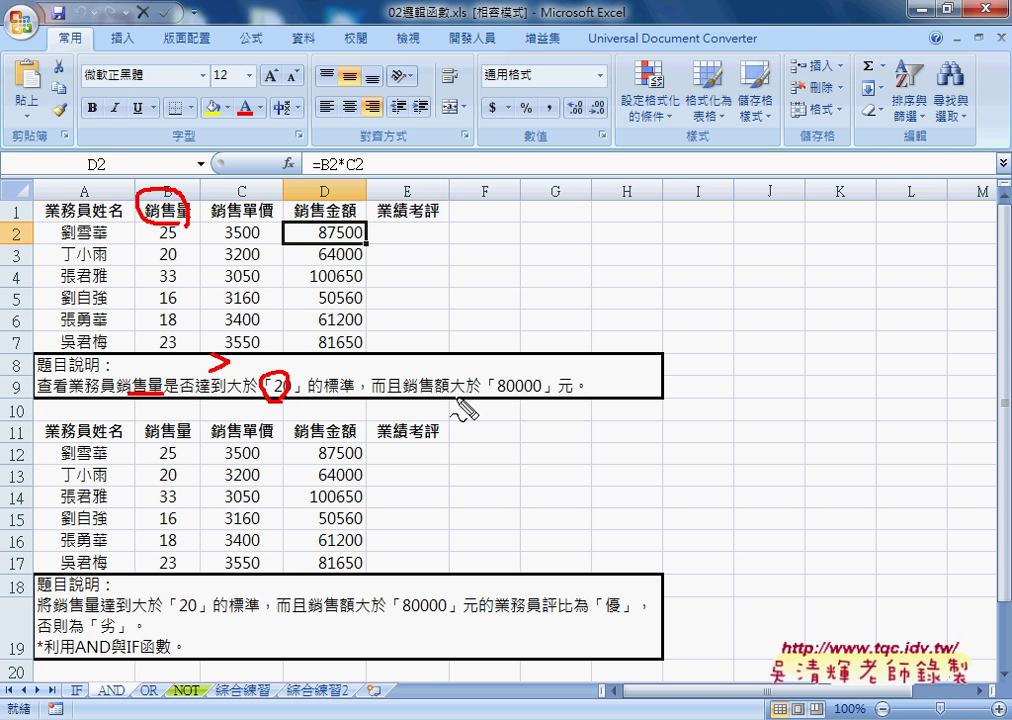
pyautogui.moveTo(455, 398)
pyautogui.mouseDown()
pyautogui.moveTo(478, 397)
pyautogui.moveTo(463, 377)
pyautogui.moveTo(541, 399)
pyautogui.mouseUp()
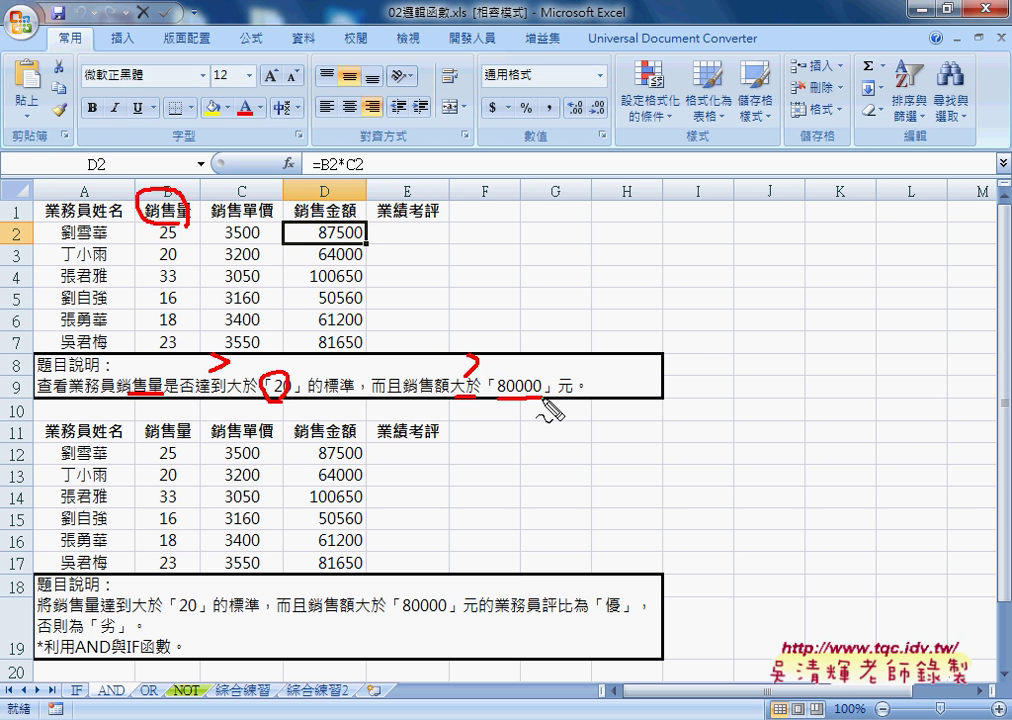
pyautogui.press('Escape')
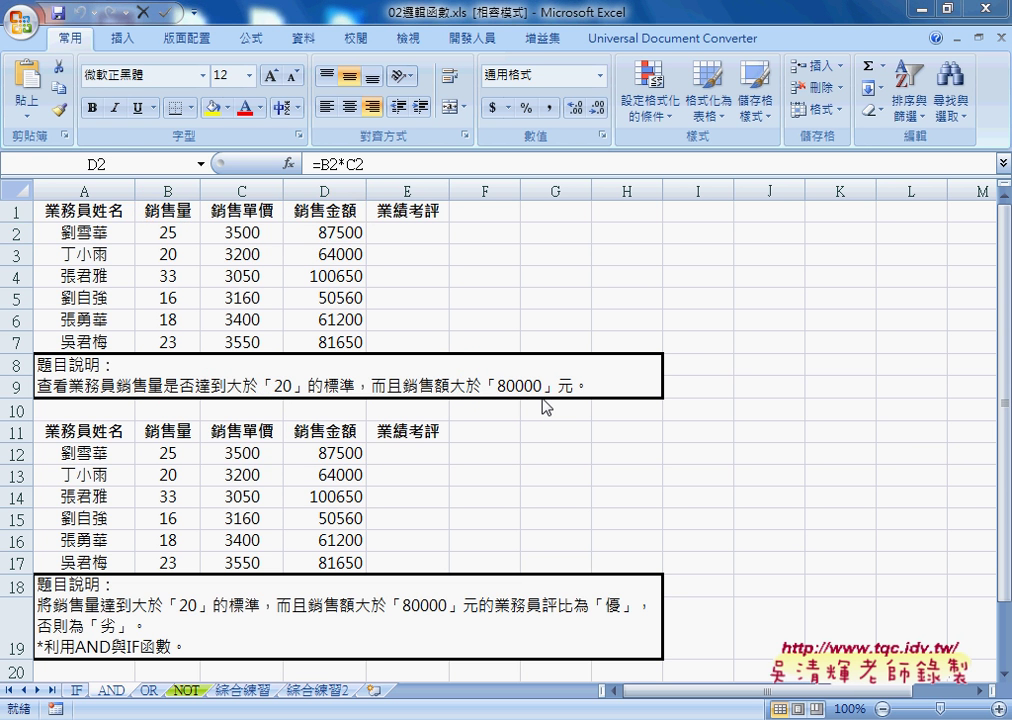
pyautogui.click(440, 235)
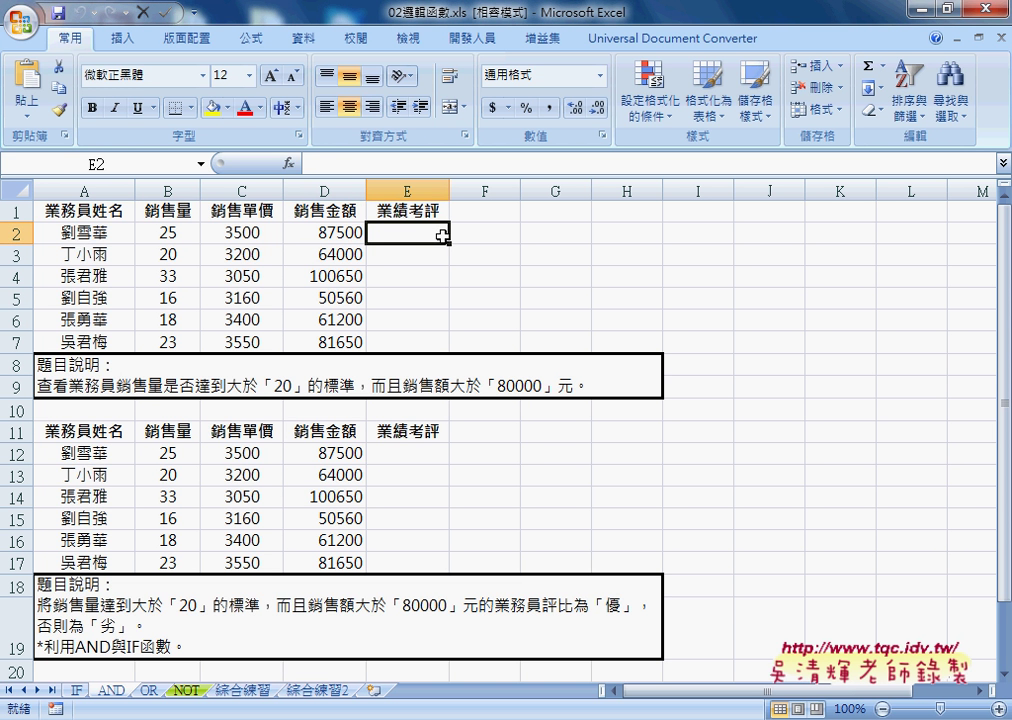
# - Start an IF function in E2 through Insert Function
pyautogui.click(288, 163)
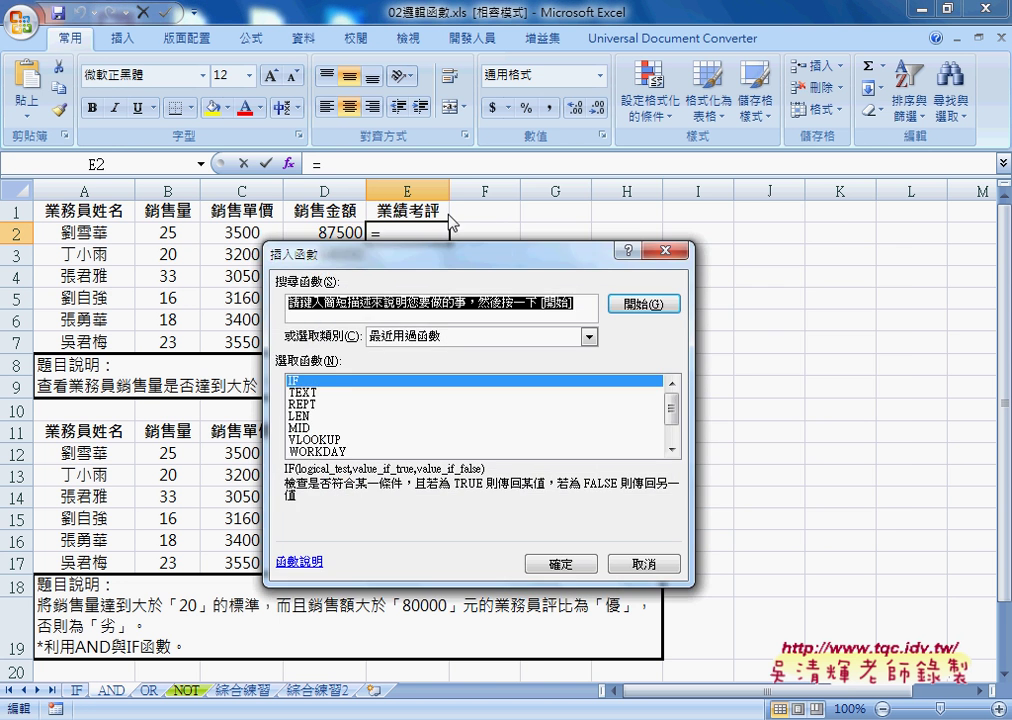
pyautogui.moveTo(476, 260); pyautogui.dragTo(682, 190)
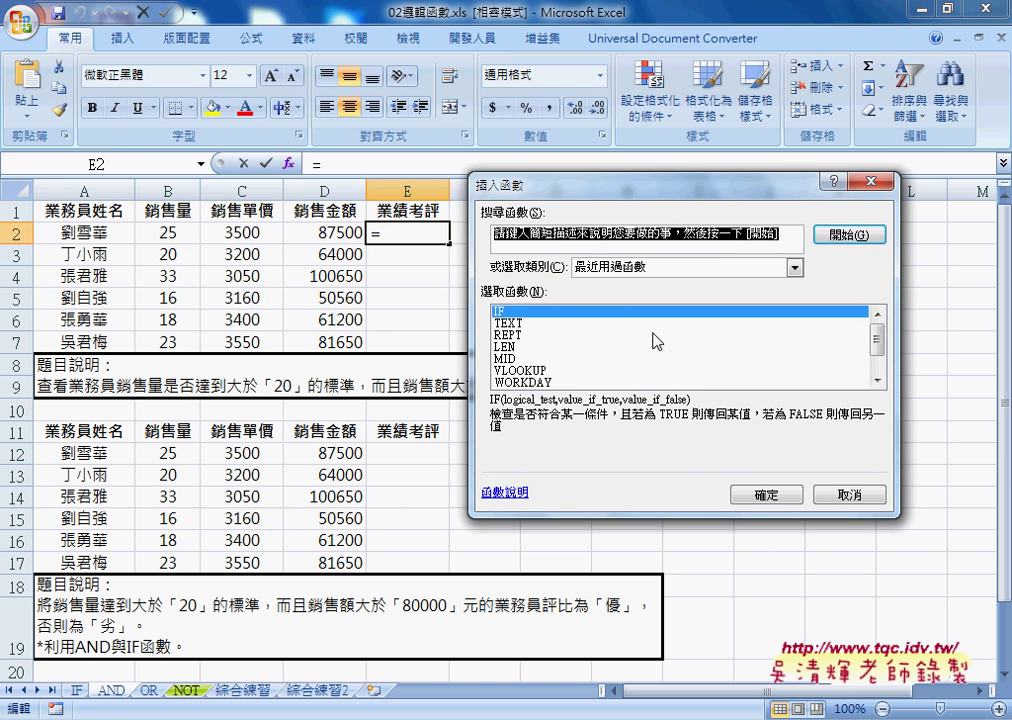
pyautogui.click(766, 494)
pyautogui.moveTo(480, 221); pyautogui.dragTo(545, 200)
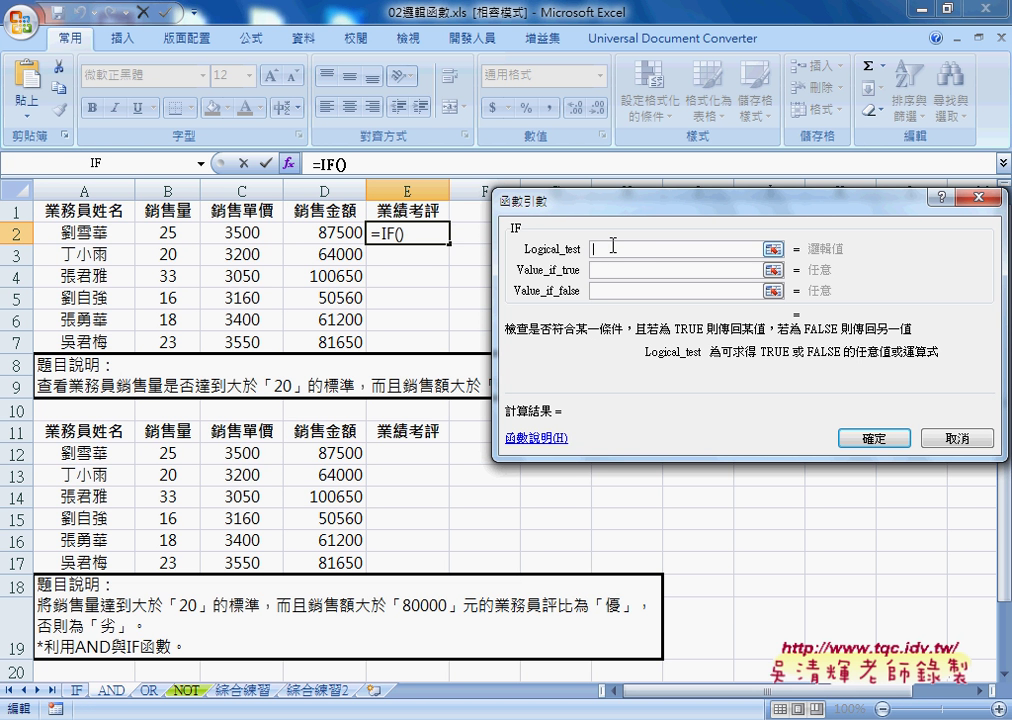
# - Nest the AND function from the Logical category as the IF test
pyautogui.click(201, 163)
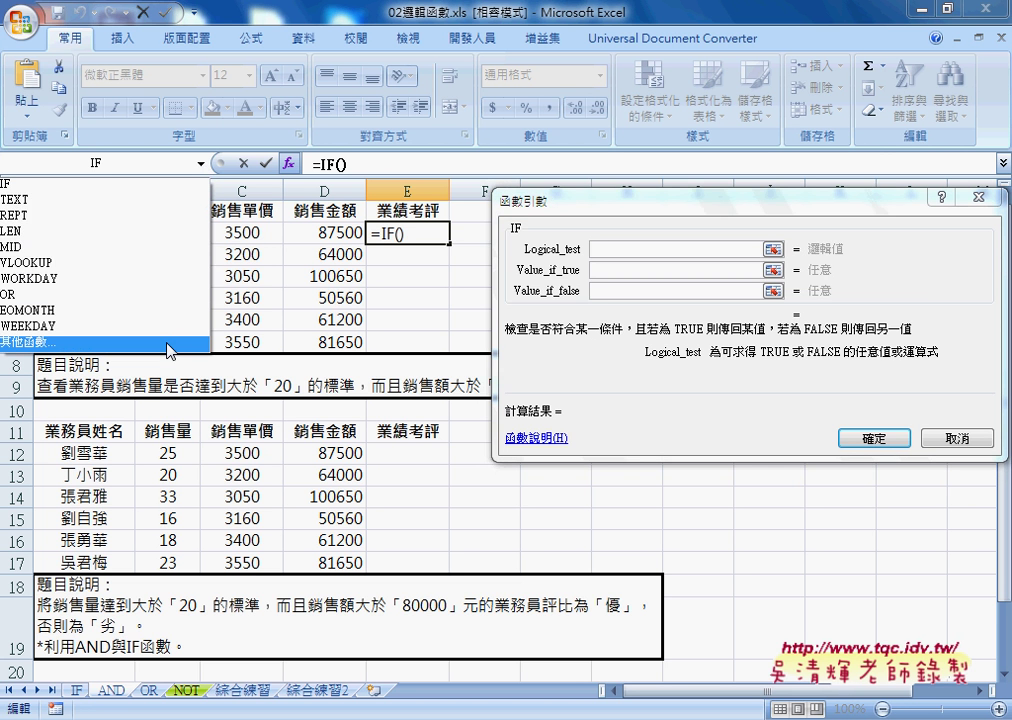
pyautogui.click(203, 342)
pyautogui.click(795, 267)
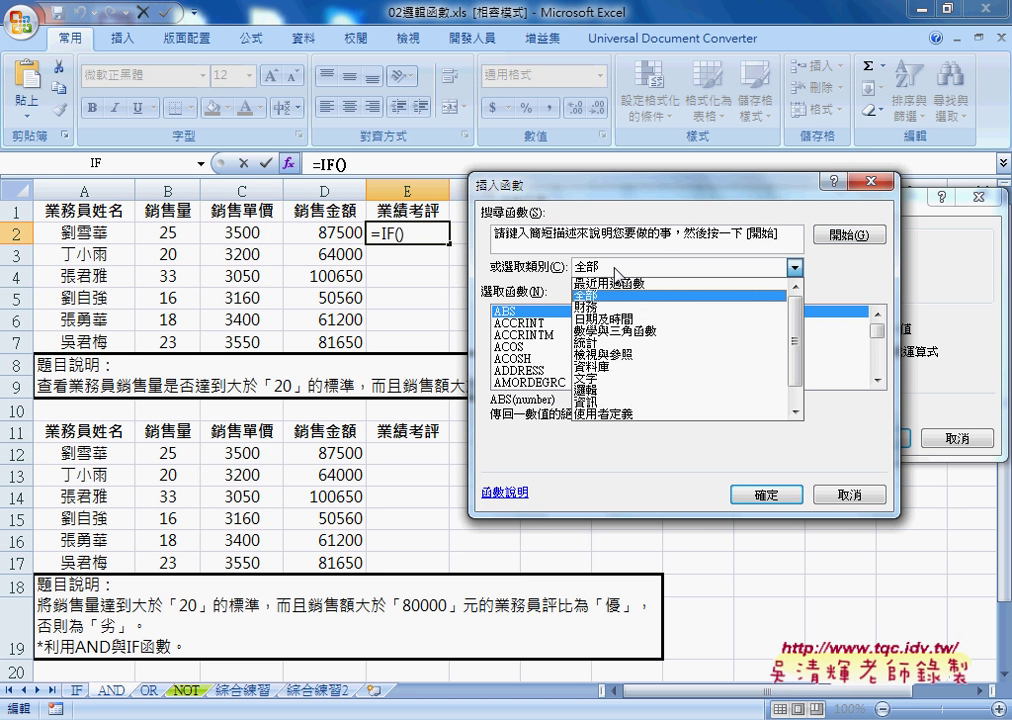
pyautogui.click(620, 391)
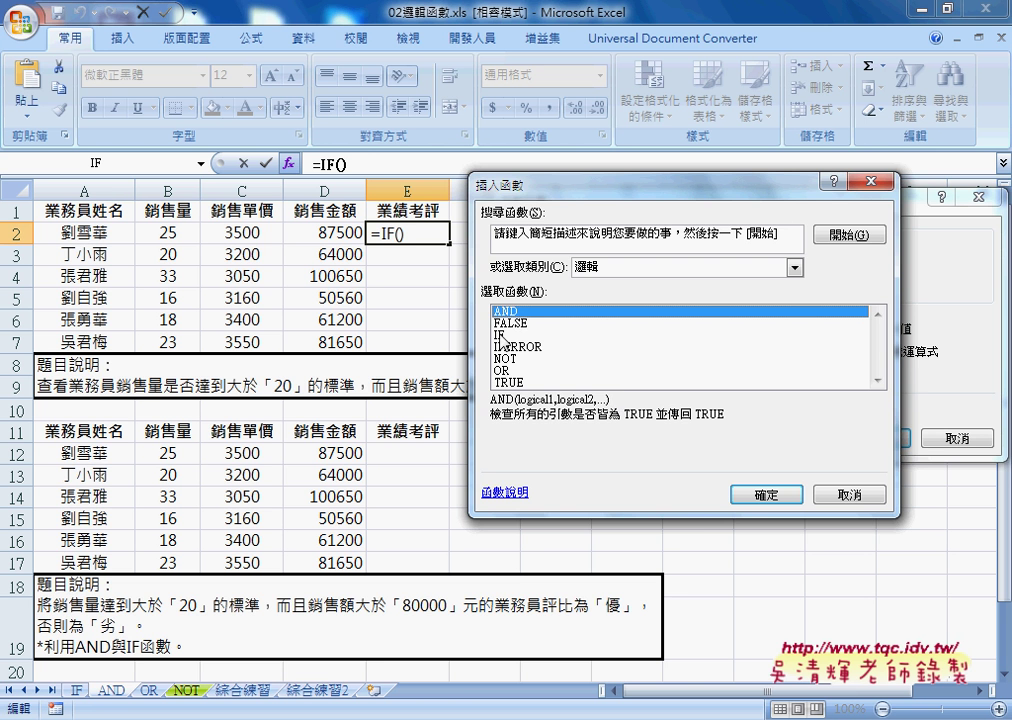
pyautogui.click(764, 494)
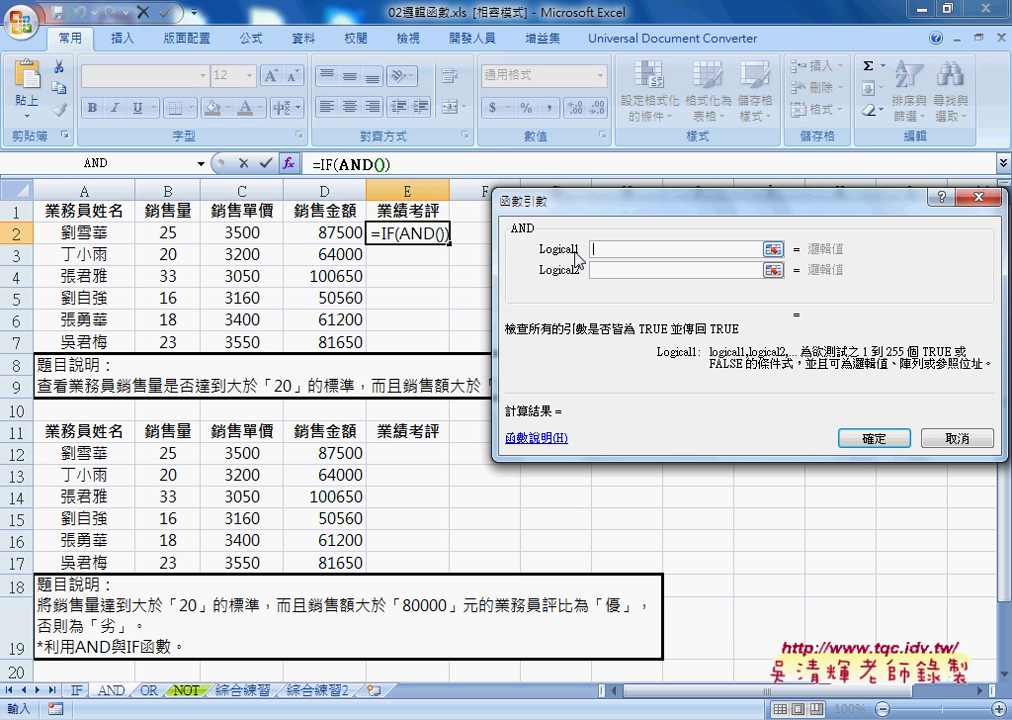
# - Set the AND conditions to B2>20 and D2>80000
pyautogui.click(168, 230)
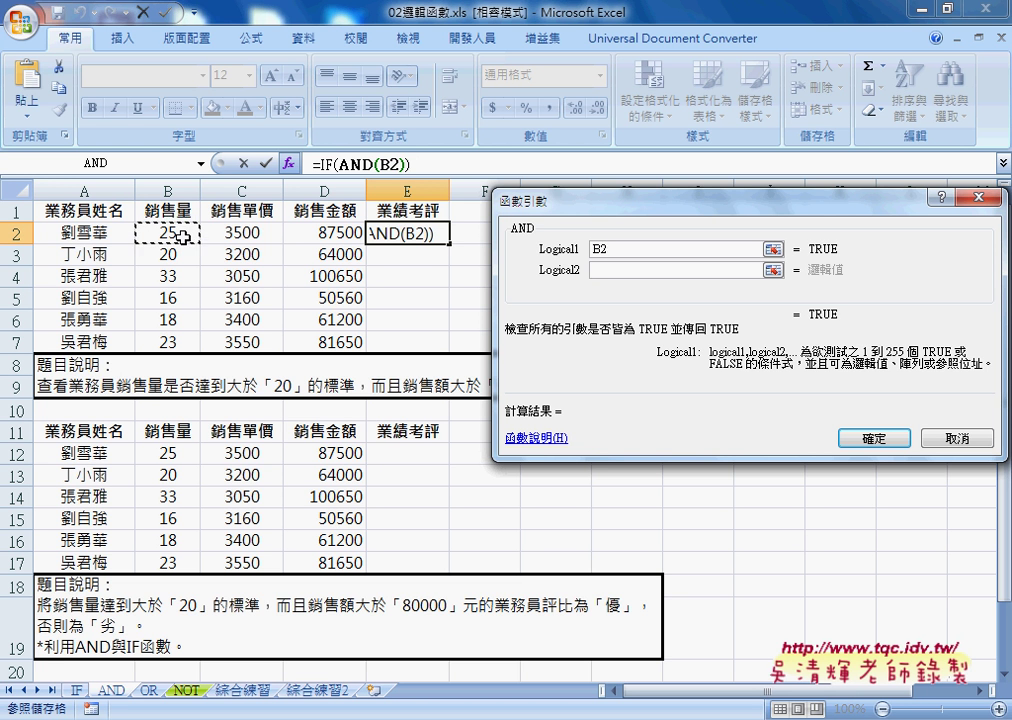
pyautogui.write('>20')
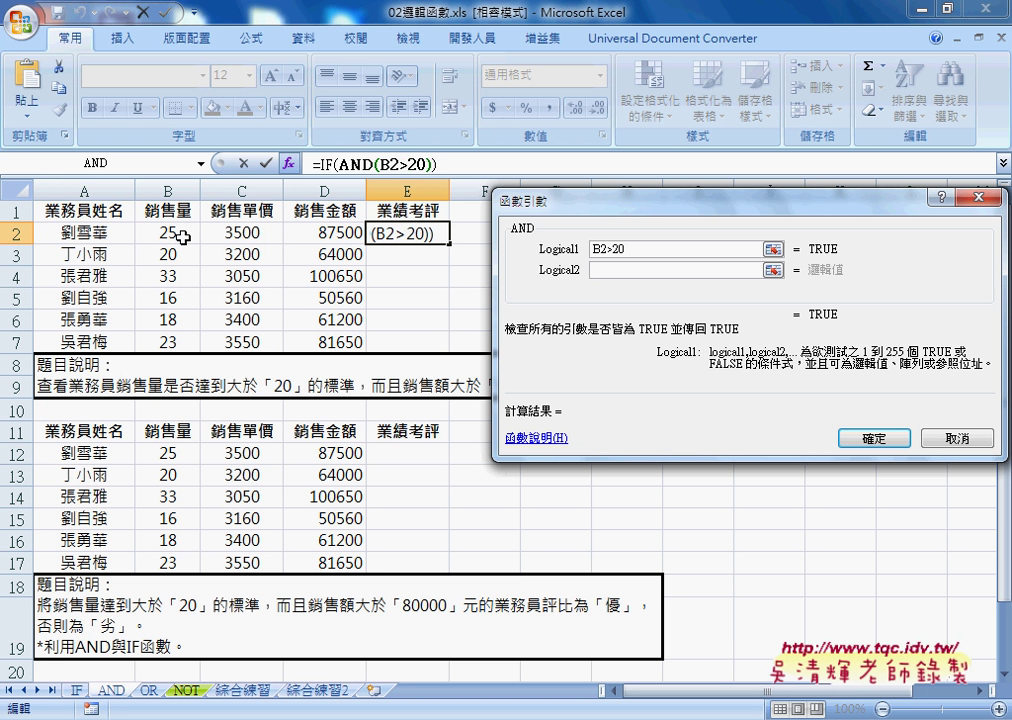
pyautogui.click(620, 270)
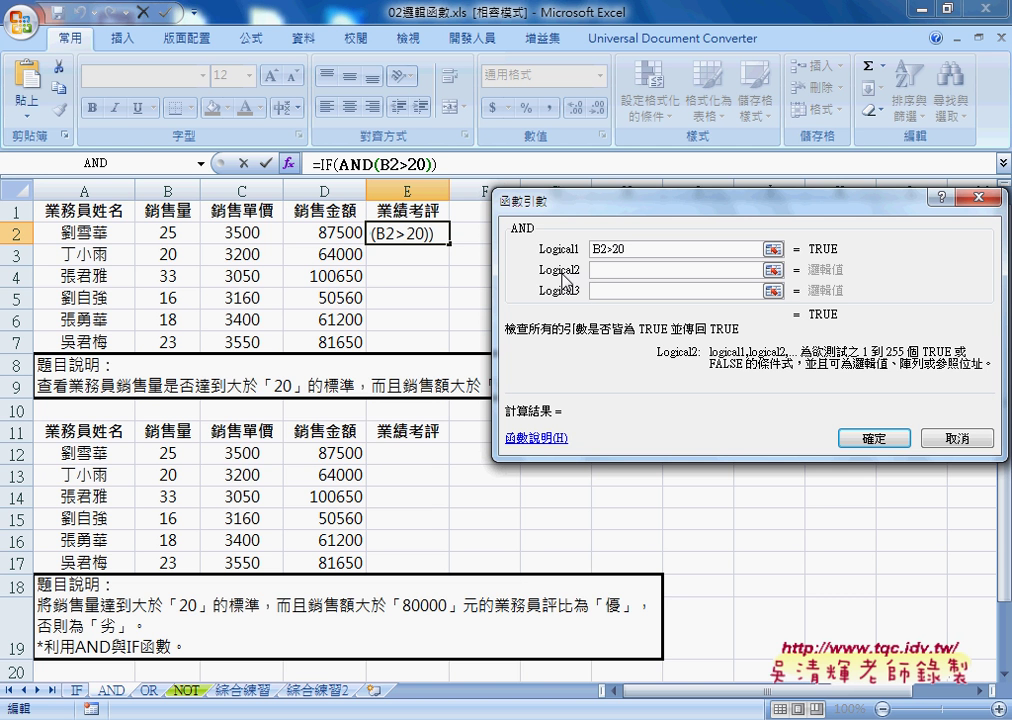
pyautogui.click(325, 232)
pyautogui.write('>')
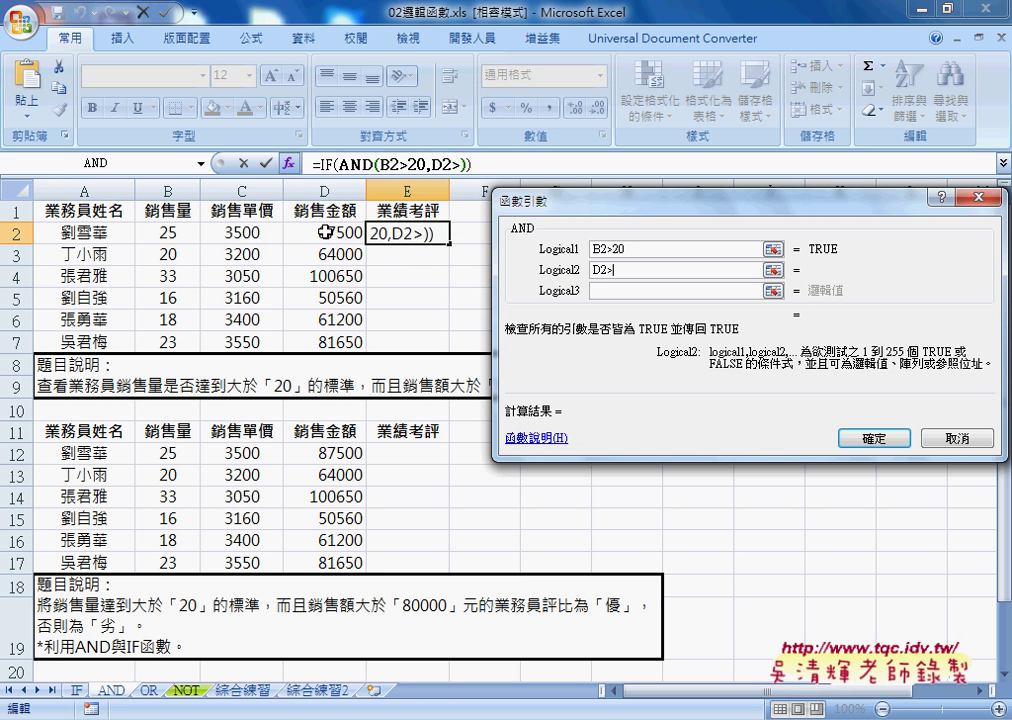
pyautogui.write('80000')
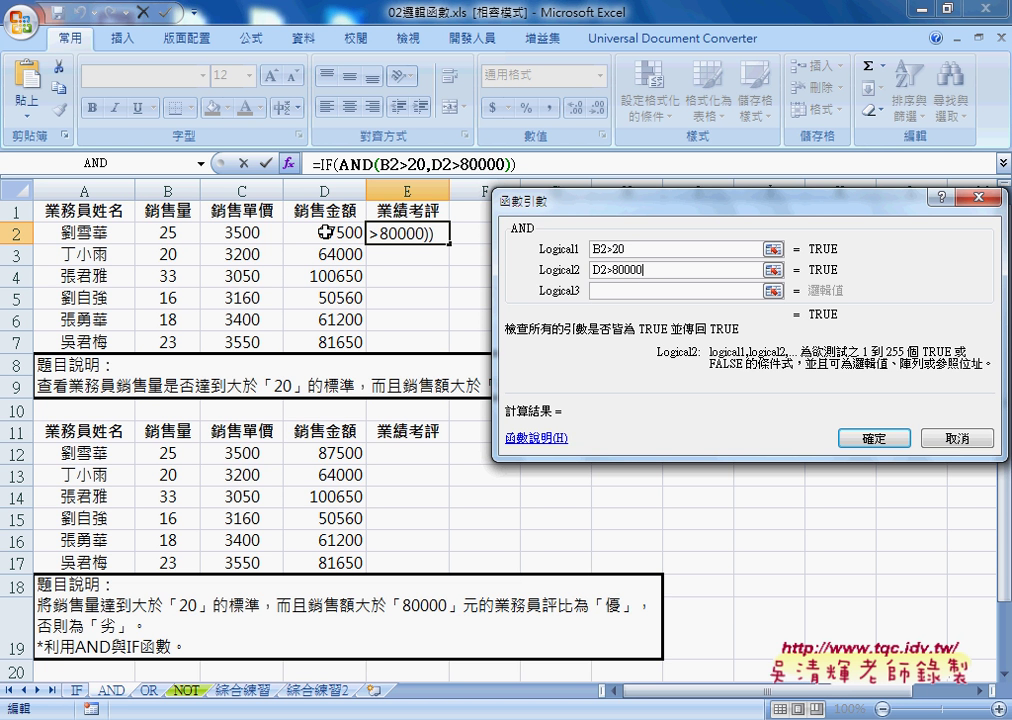
pyautogui.click(646, 252)
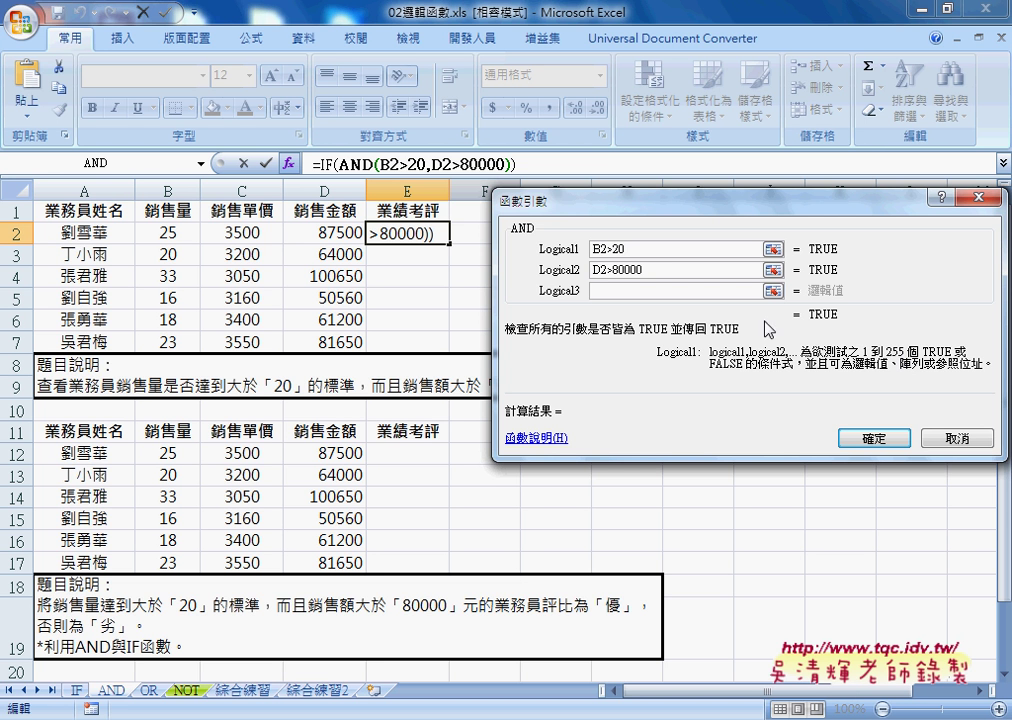
# - Confirm the AND arguments and dismiss the resulting formula-error warning
pyautogui.click(875, 442)
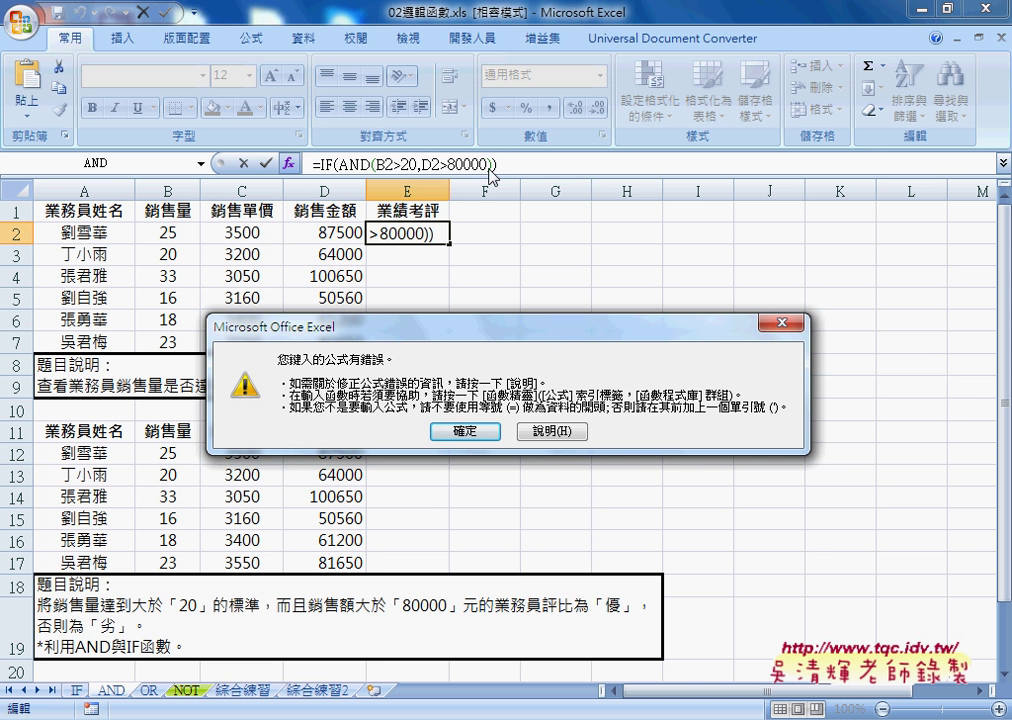
pyautogui.click(465, 431)
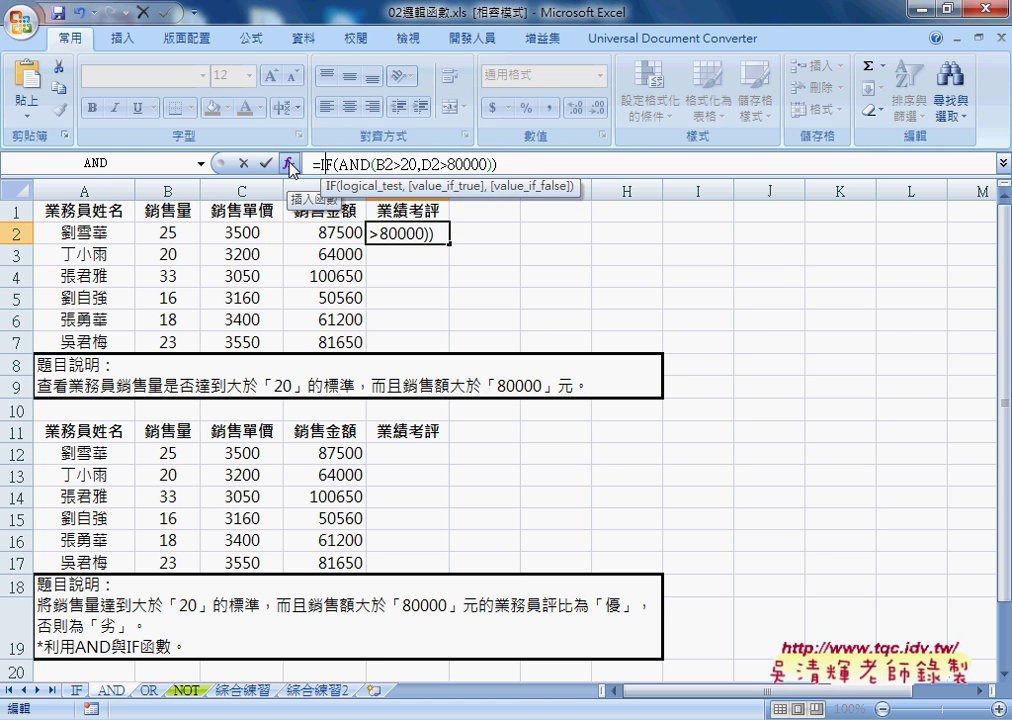
# - Set the IF function's true and false results to 優 and 劣
pyautogui.click(289, 163)
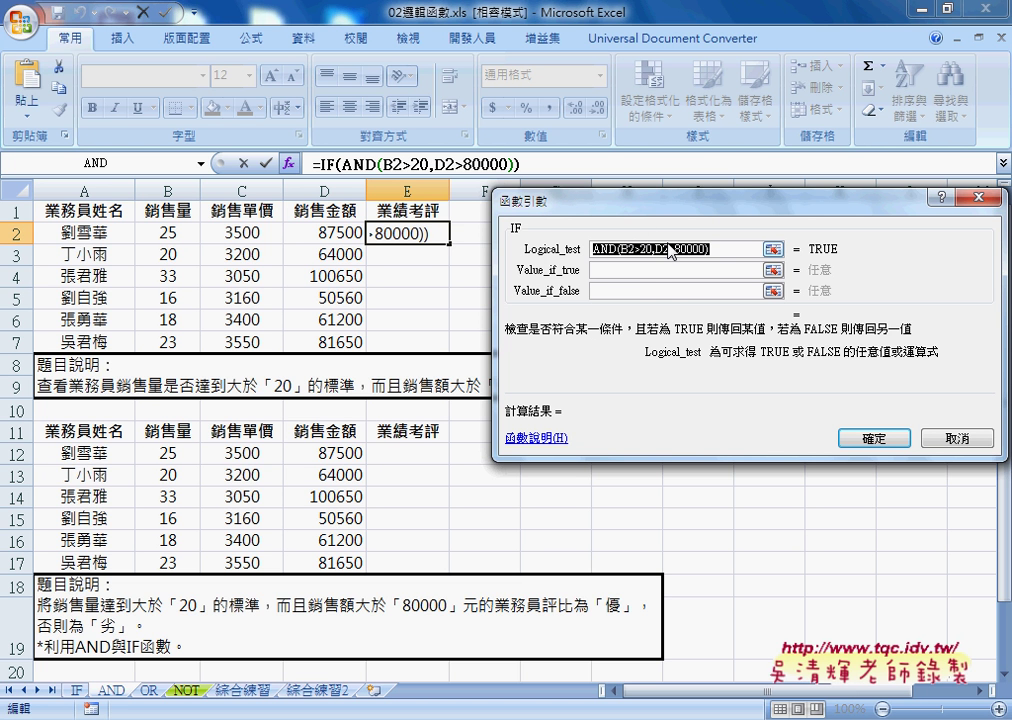
pyautogui.click(648, 271)
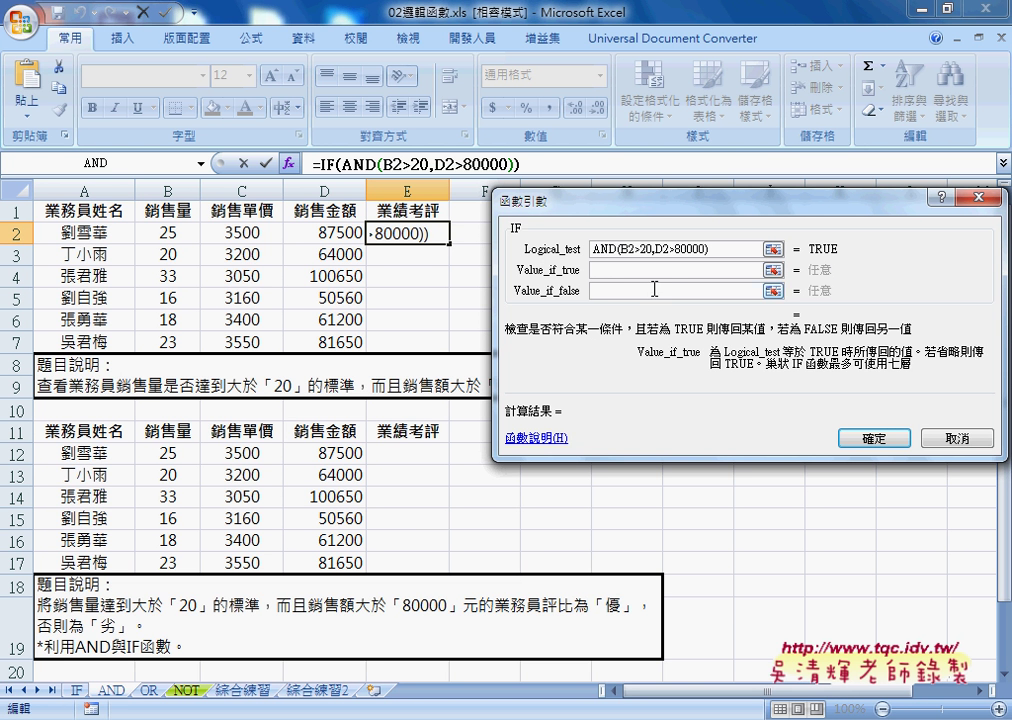
pyautogui.write('u')
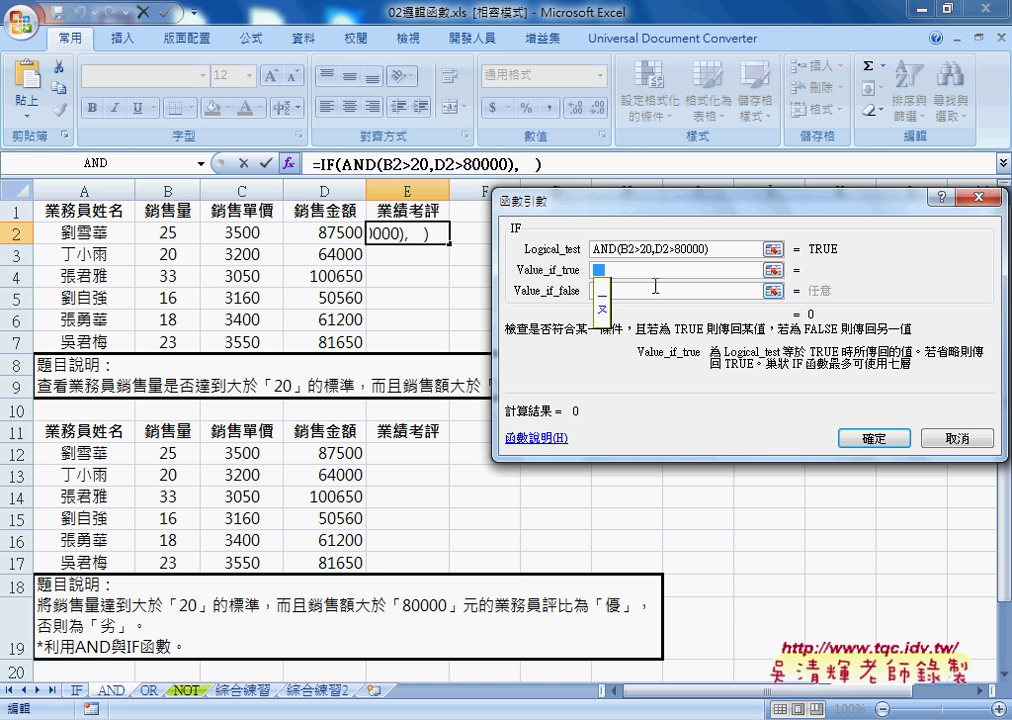
pyautogui.write('優')
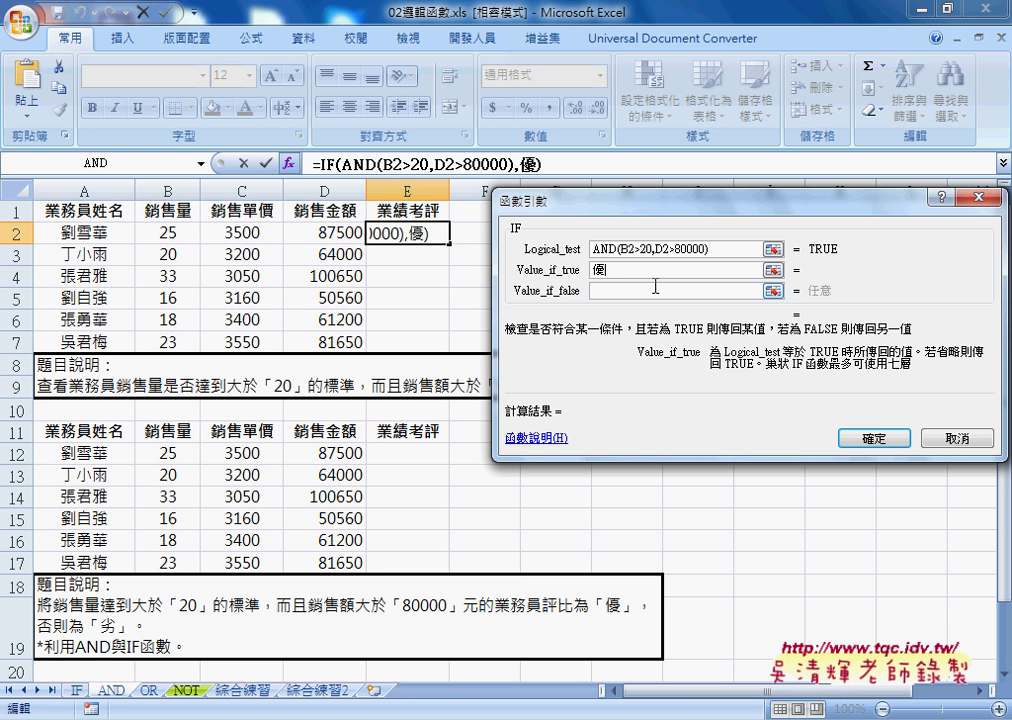
pyautogui.click(655, 288)
pyautogui.write('列')
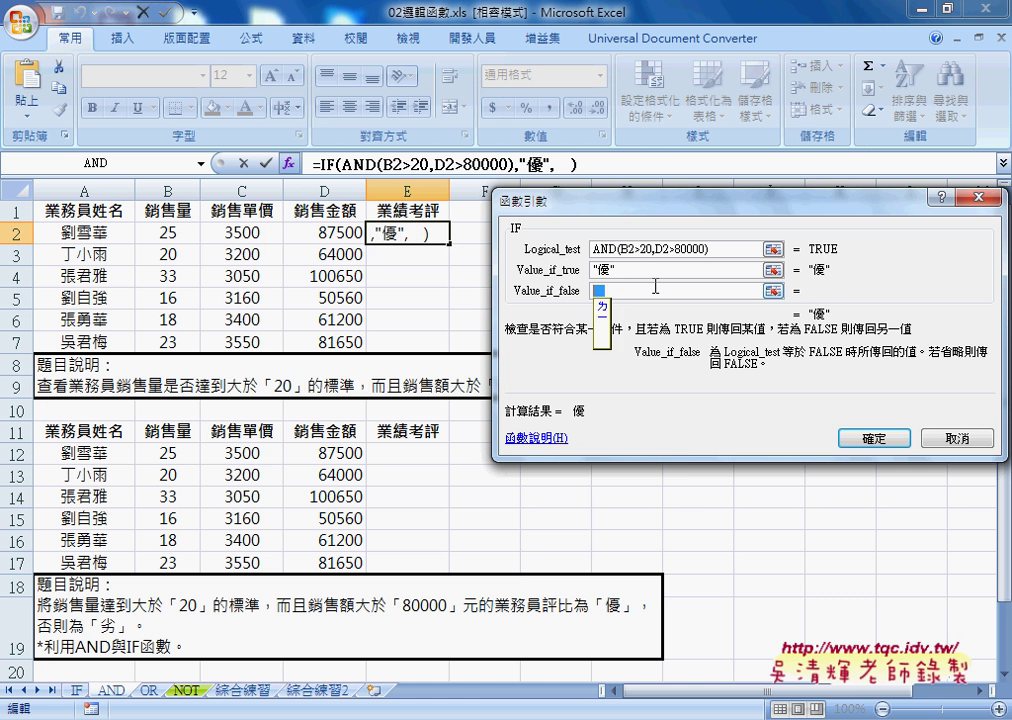
pyautogui.press('Down')
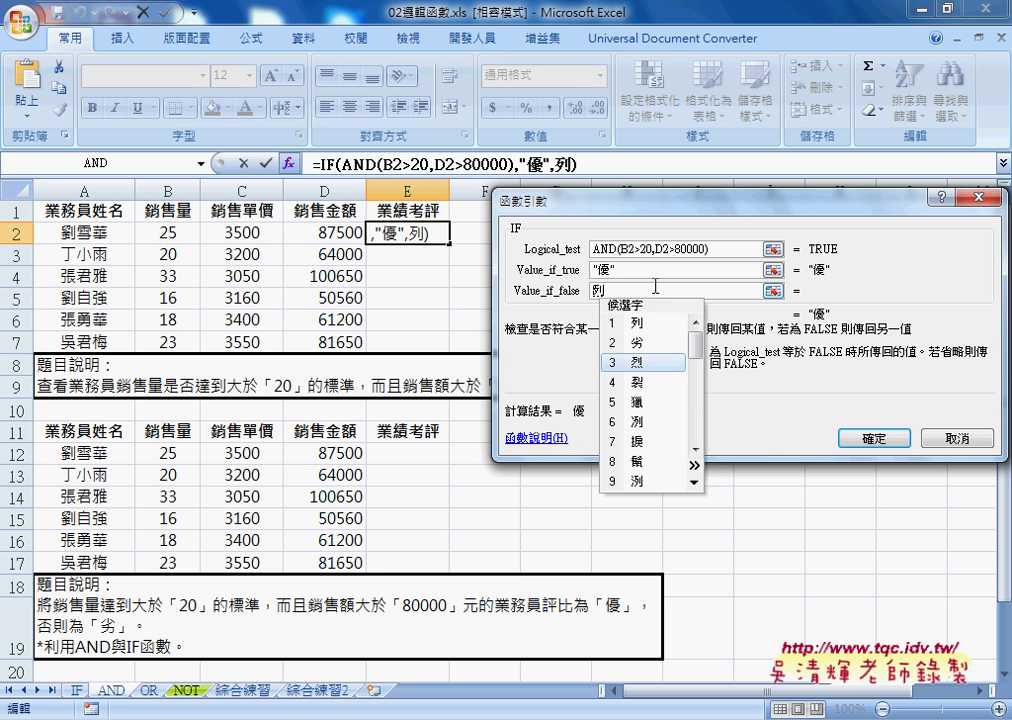
pyautogui.press('Down')
pyautogui.press('Return')
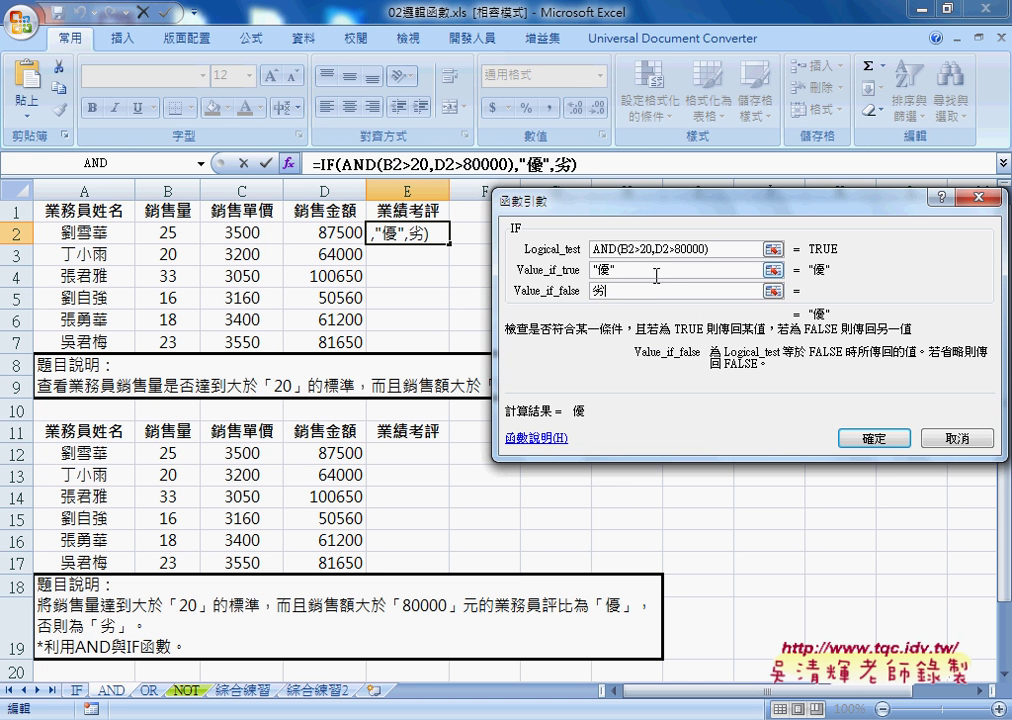
pyautogui.click(656, 270)
# - Confirm the IF formula in E2 and fill it down through E7
pyautogui.click(862, 446)
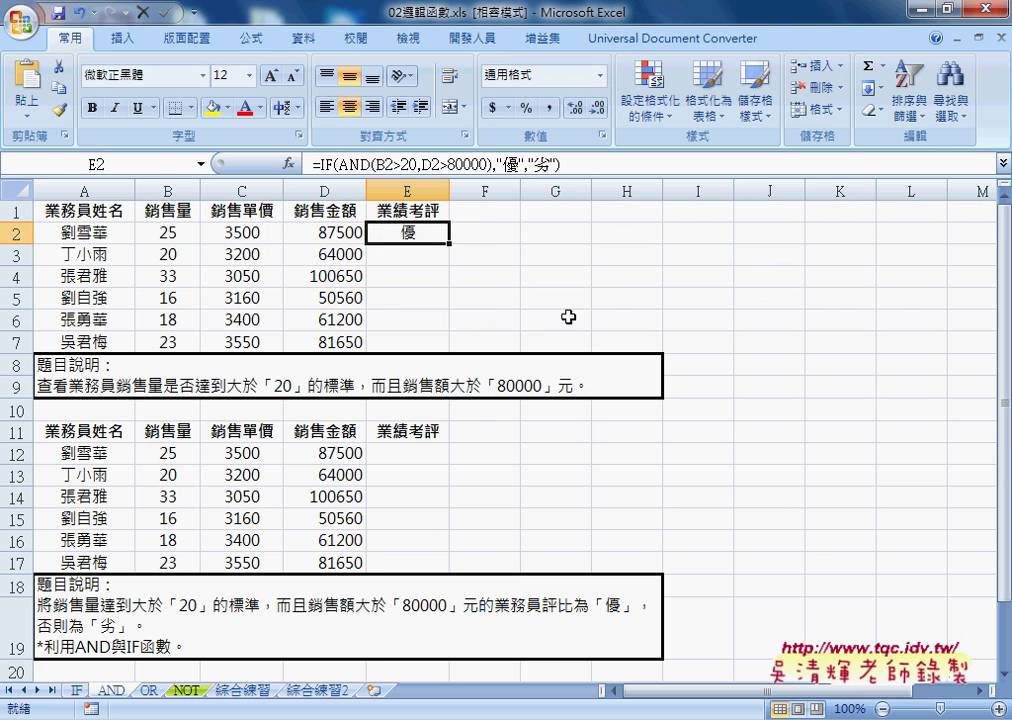
pyautogui.moveTo(449, 243); pyautogui.dragTo(443, 347)
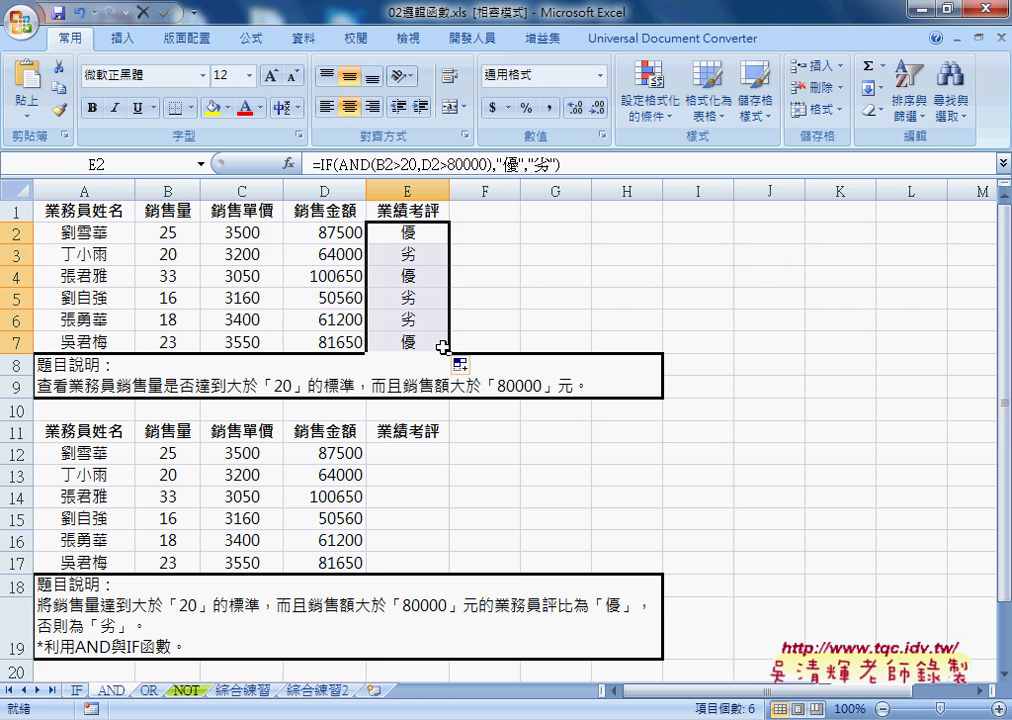
pyautogui.click(327, 163)
# - Rewrite the IF logical test as AND(B2>20,D2>80000) from cells B2 and D2, and confirm
pyautogui.click(288, 163)
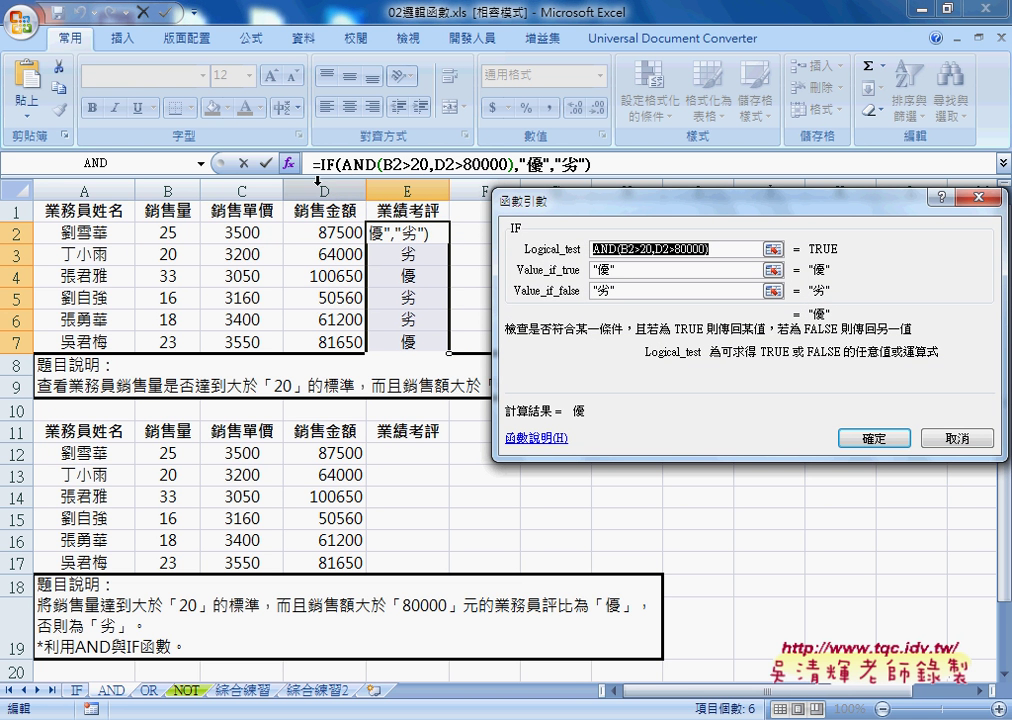
pyautogui.moveTo(760, 248); pyautogui.dragTo(616, 246)
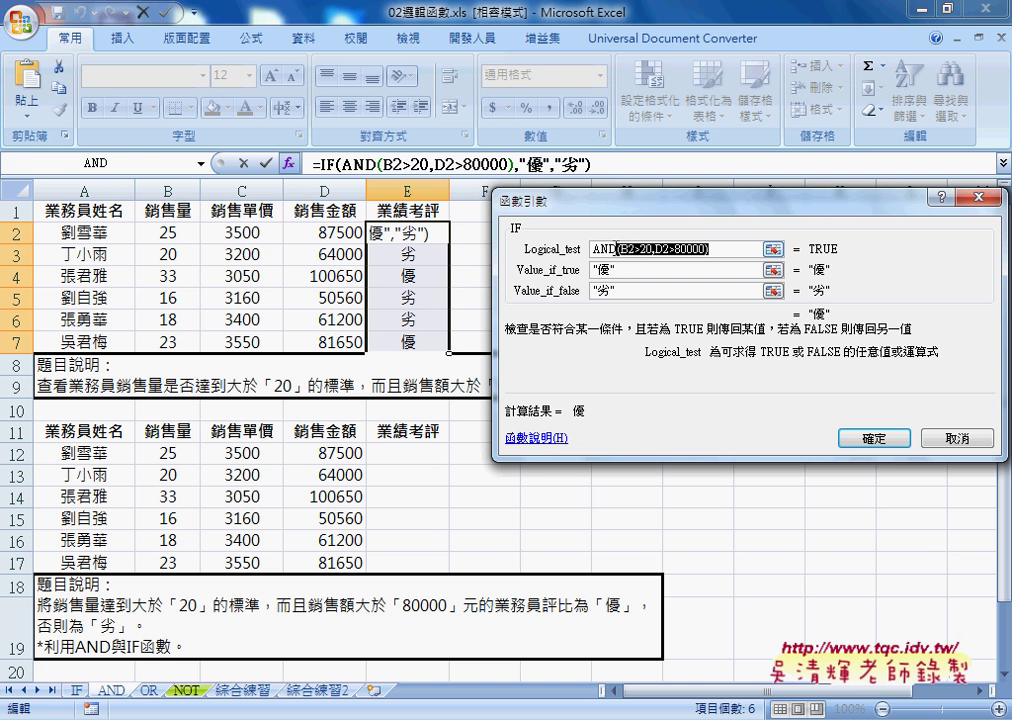
pyautogui.press('Delete')
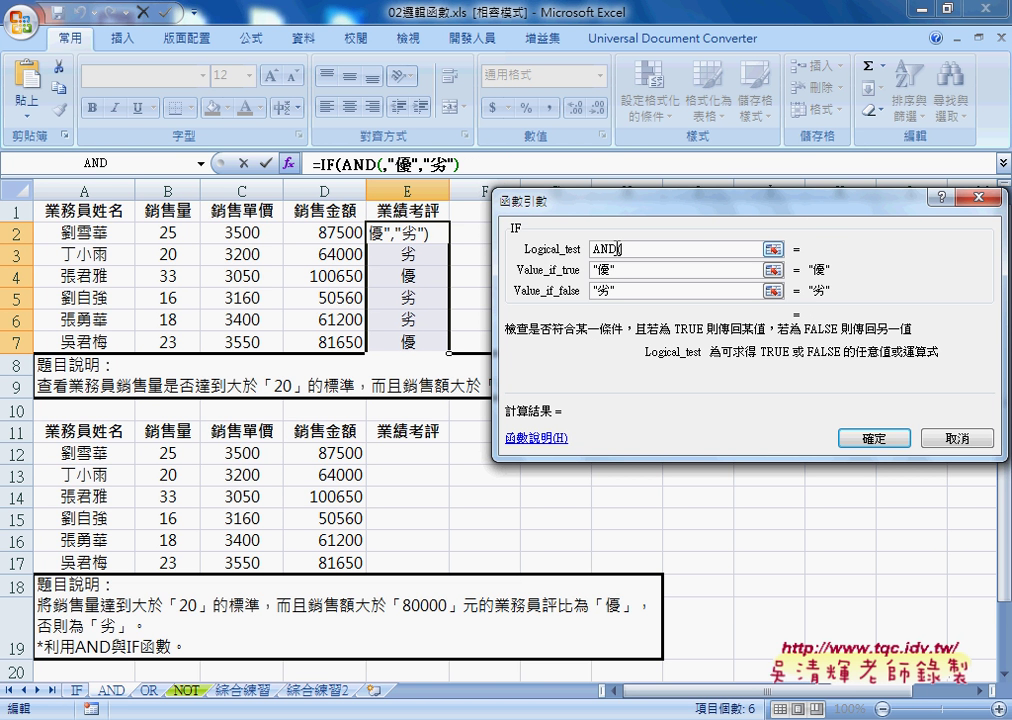
pyautogui.click(176, 231)
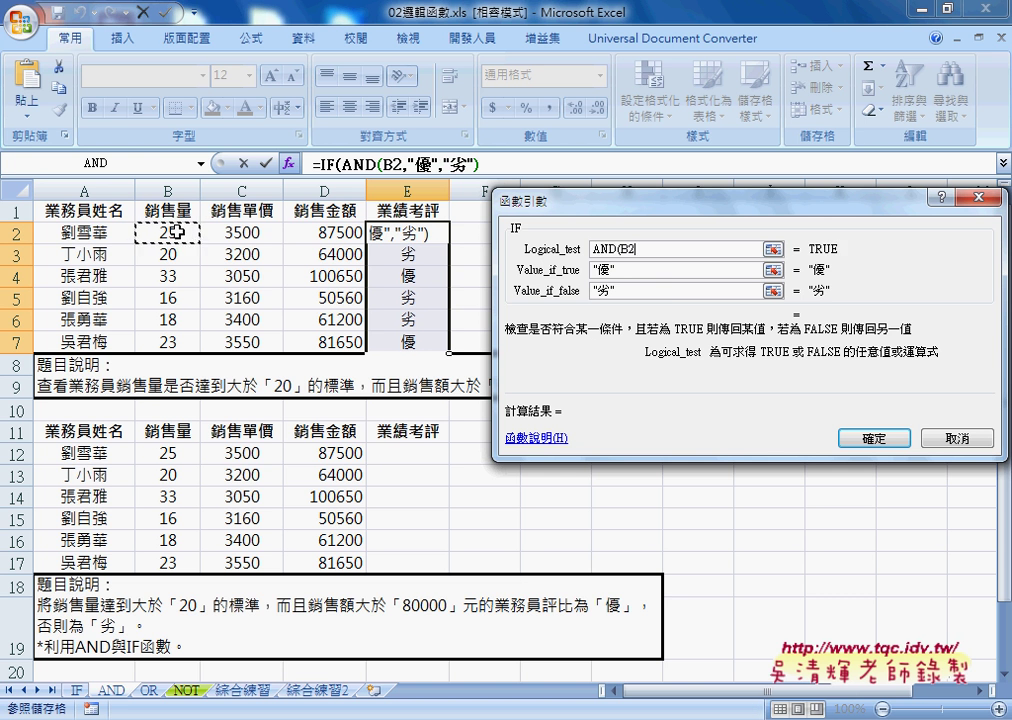
pyautogui.write('>')
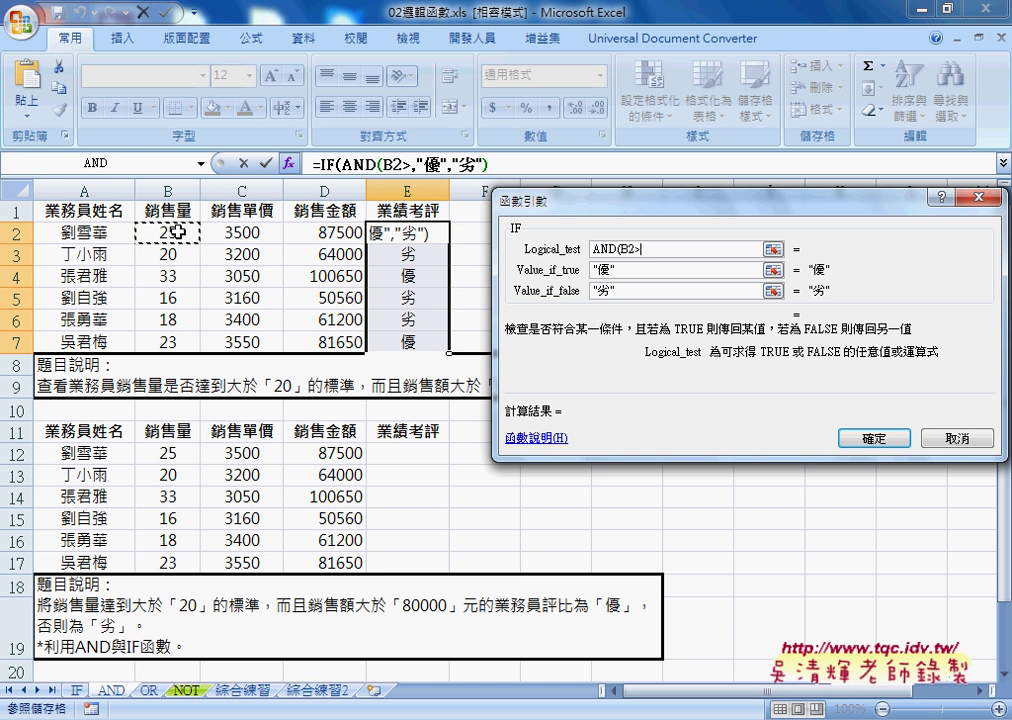
pyautogui.write('20')
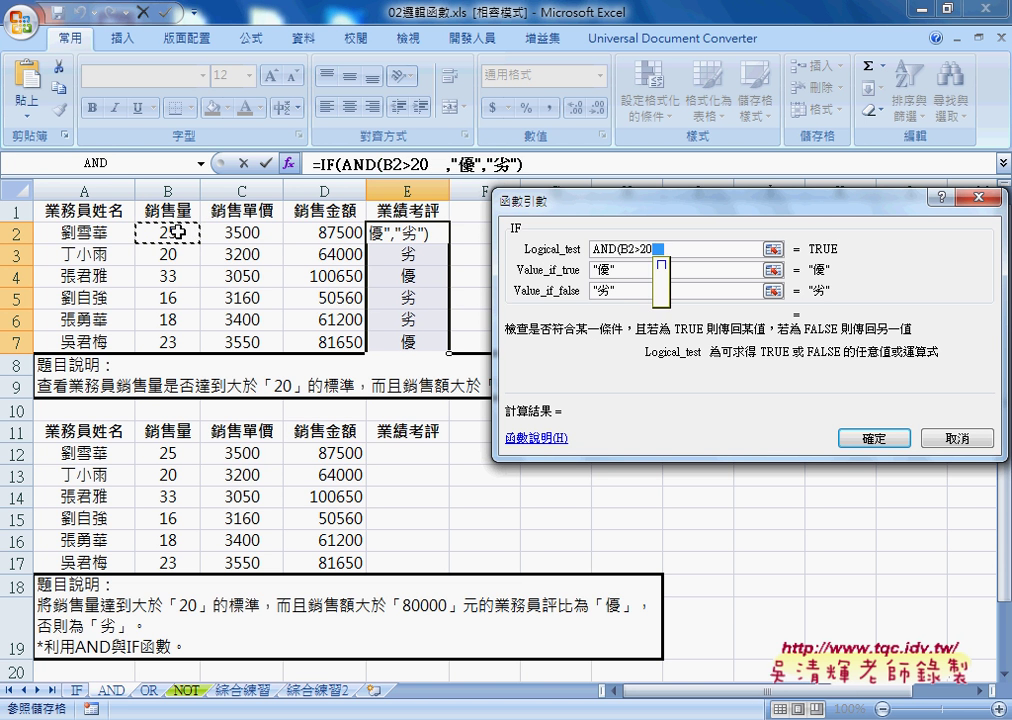
pyautogui.write(',')
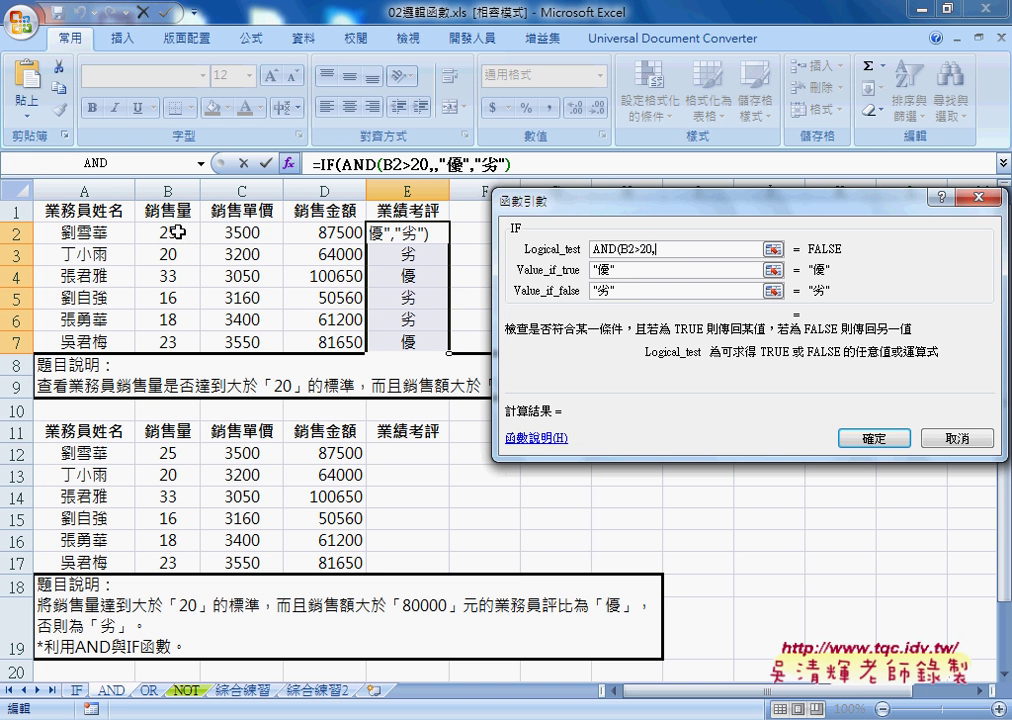
pyautogui.click(315, 231)
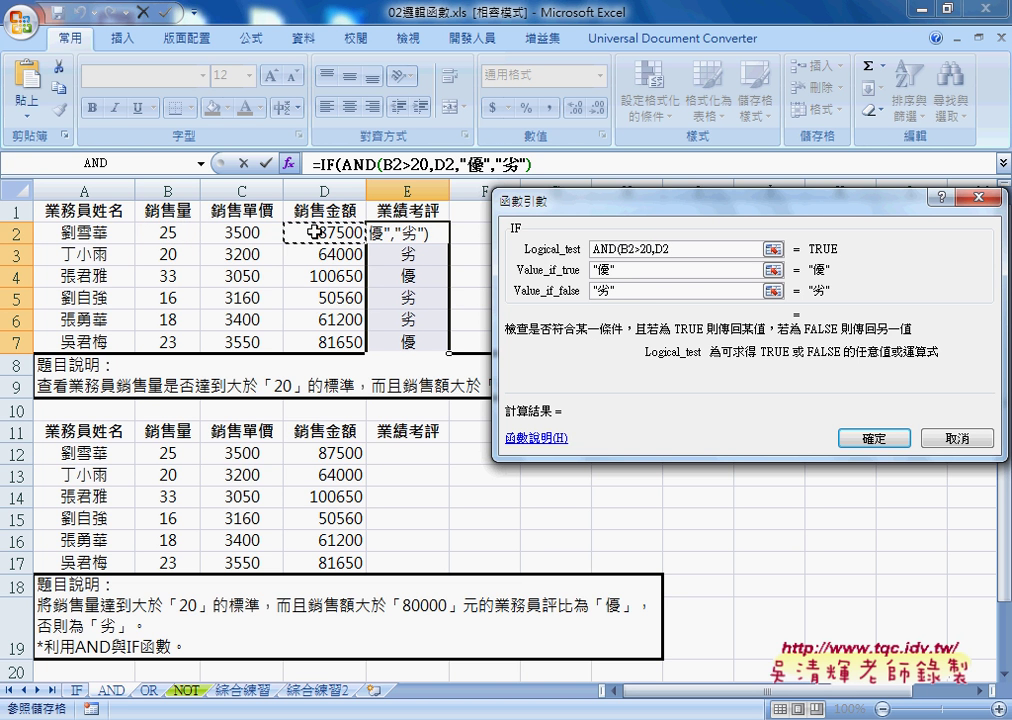
pyautogui.write('>8000')
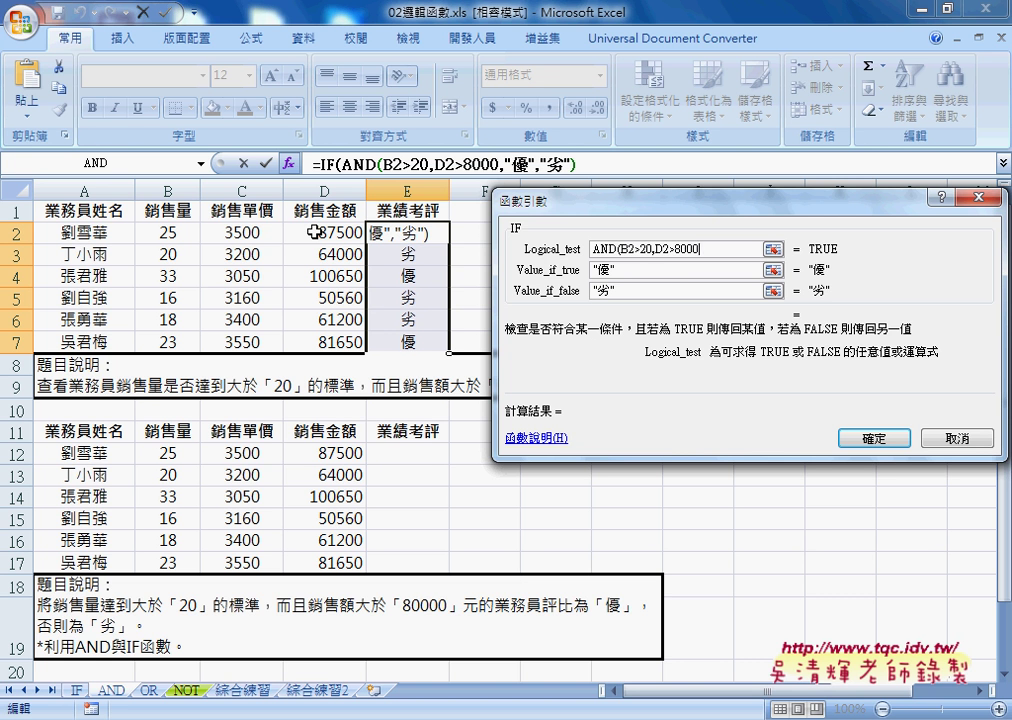
pyautogui.write('0')
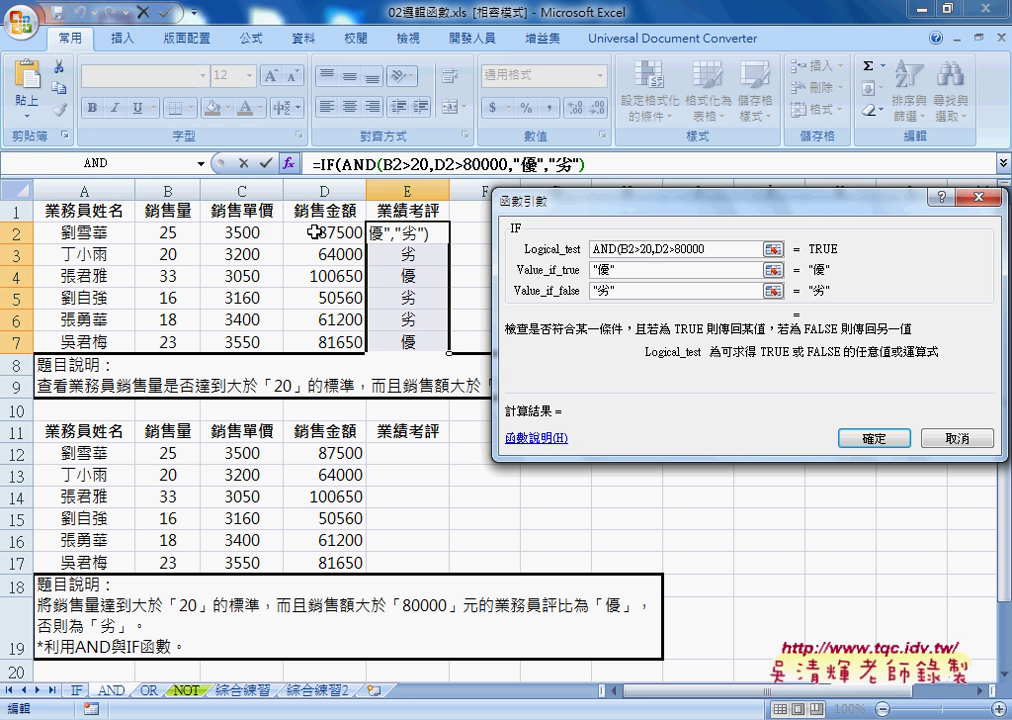
pyautogui.write(')')
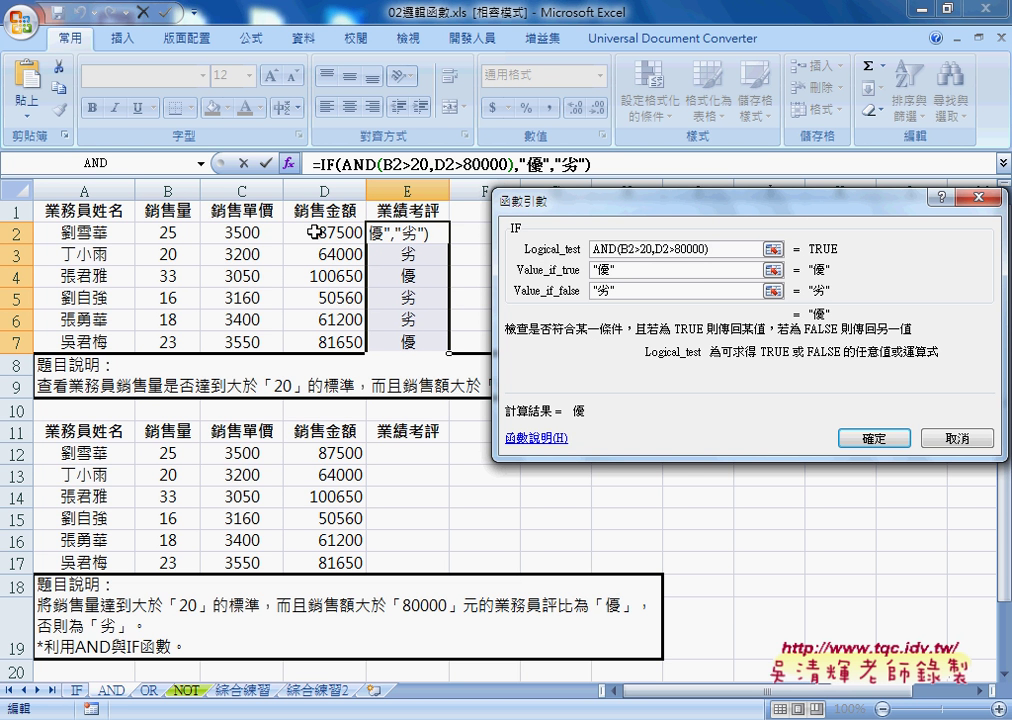
pyautogui.moveTo(709, 249); pyautogui.dragTo(597, 249)
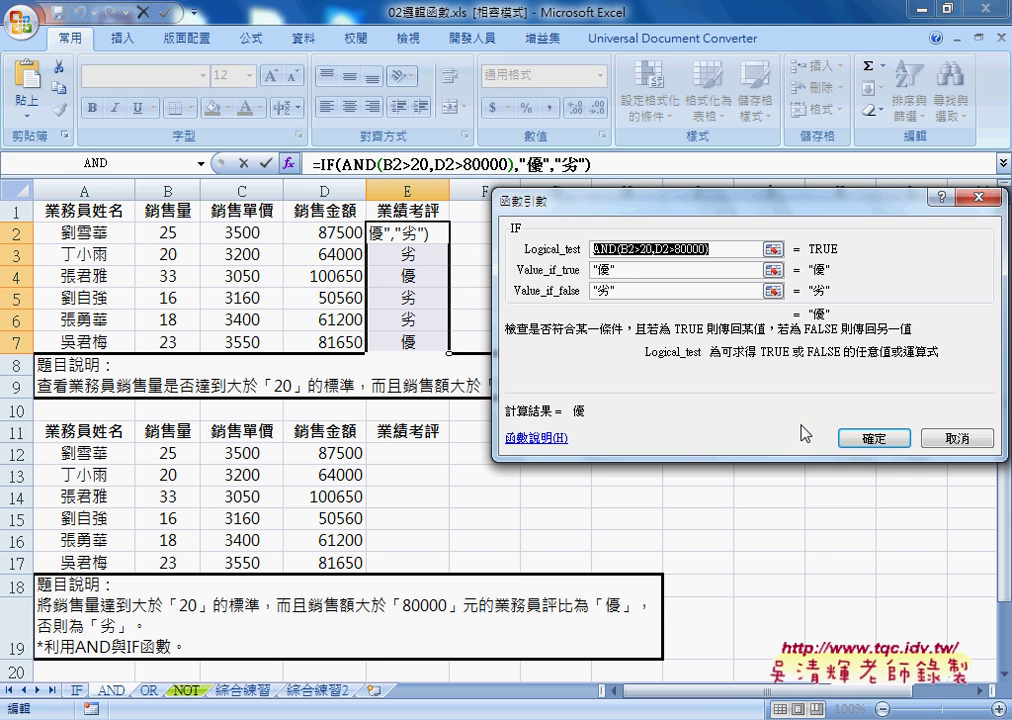
pyautogui.click(873, 438)
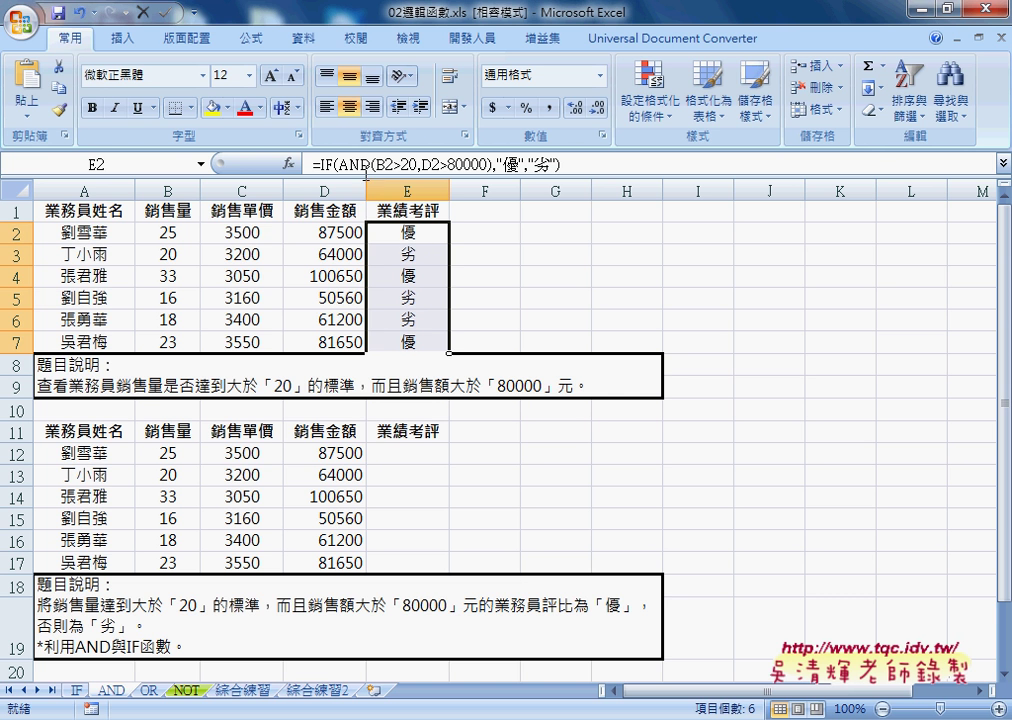
pyautogui.click(411, 236)
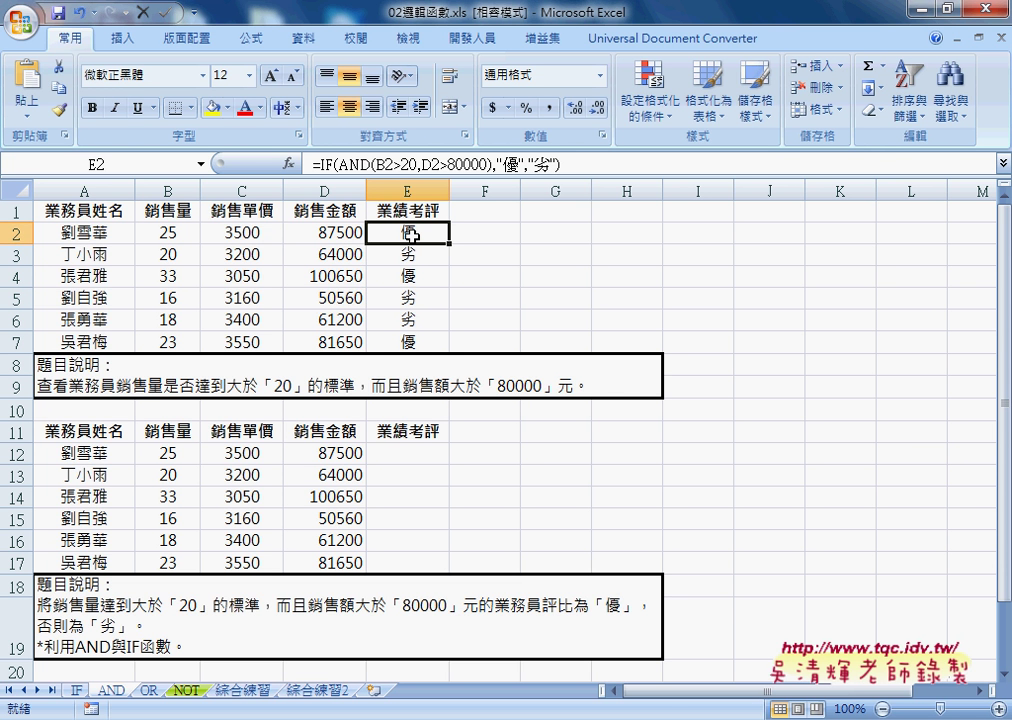
pyautogui.moveTo(429, 454); pyautogui.dragTo(429, 558)
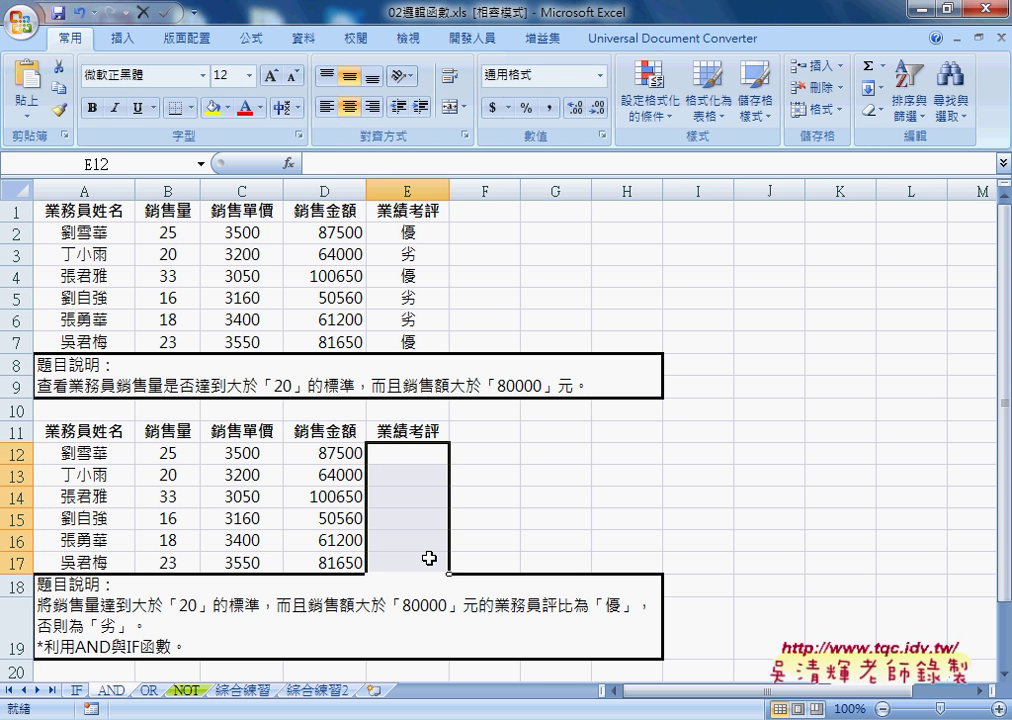
pyautogui.click(411, 235)
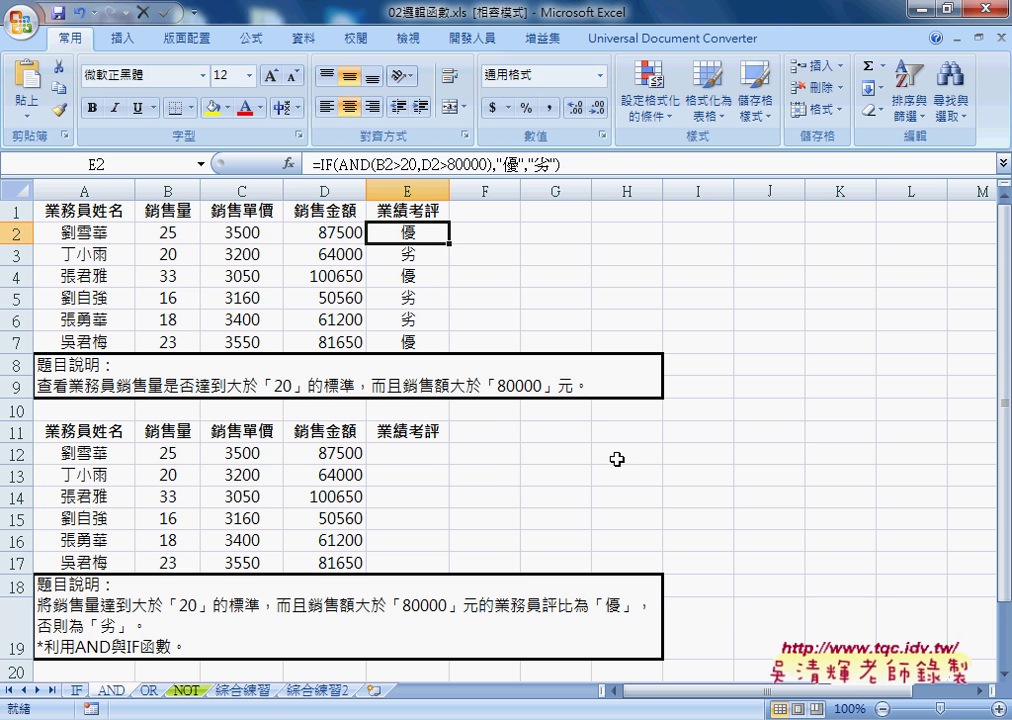
# - With the red pen, circle the blank 業績考評 cells E12:E17 and draw arrows toward them
pyautogui.hotkey('ctrl', 'shift', 'd')
pyautogui.moveTo(488, 430)
pyautogui.mouseDown()
pyautogui.moveTo(488, 457)
pyautogui.moveTo(555, 455)
pyautogui.mouseUp()
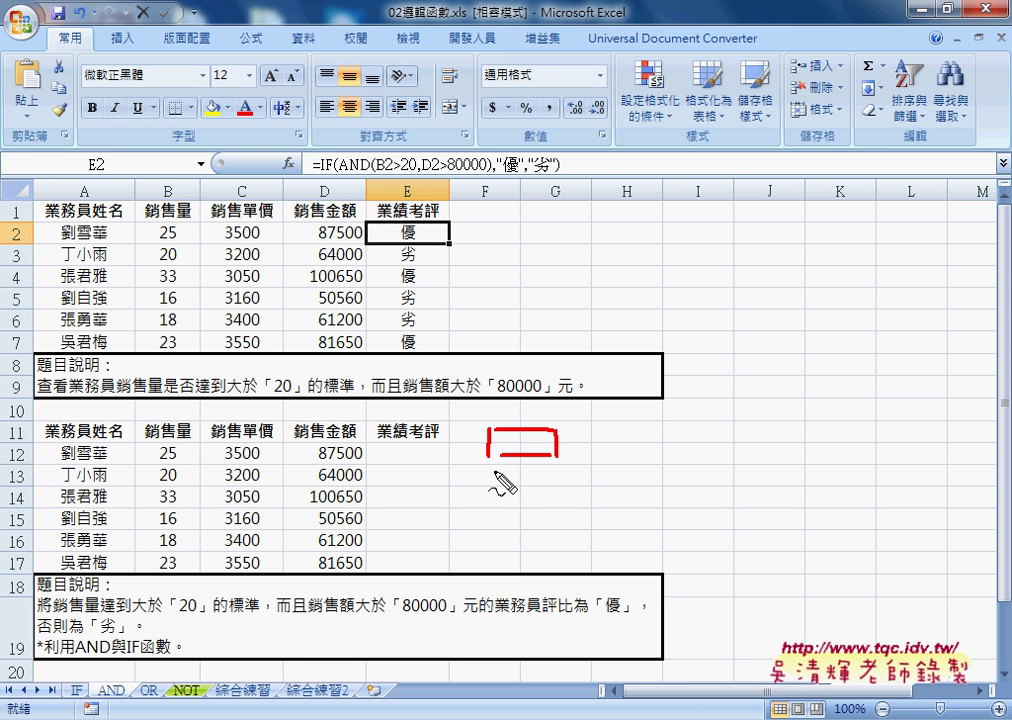
pyautogui.moveTo(493, 470)
pyautogui.mouseDown()
pyautogui.moveTo(494, 490)
pyautogui.moveTo(490, 462)
pyautogui.mouseUp()
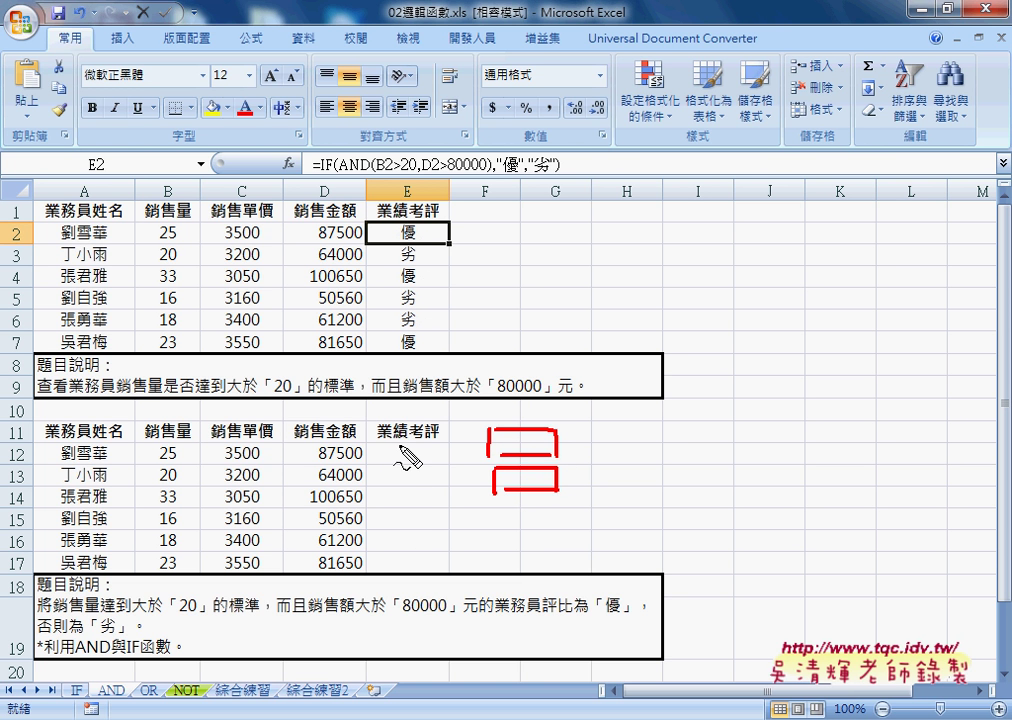
pyautogui.moveTo(400, 447)
pyautogui.mouseDown()
pyautogui.moveTo(422, 526)
pyautogui.moveTo(405, 425)
pyautogui.mouseUp()
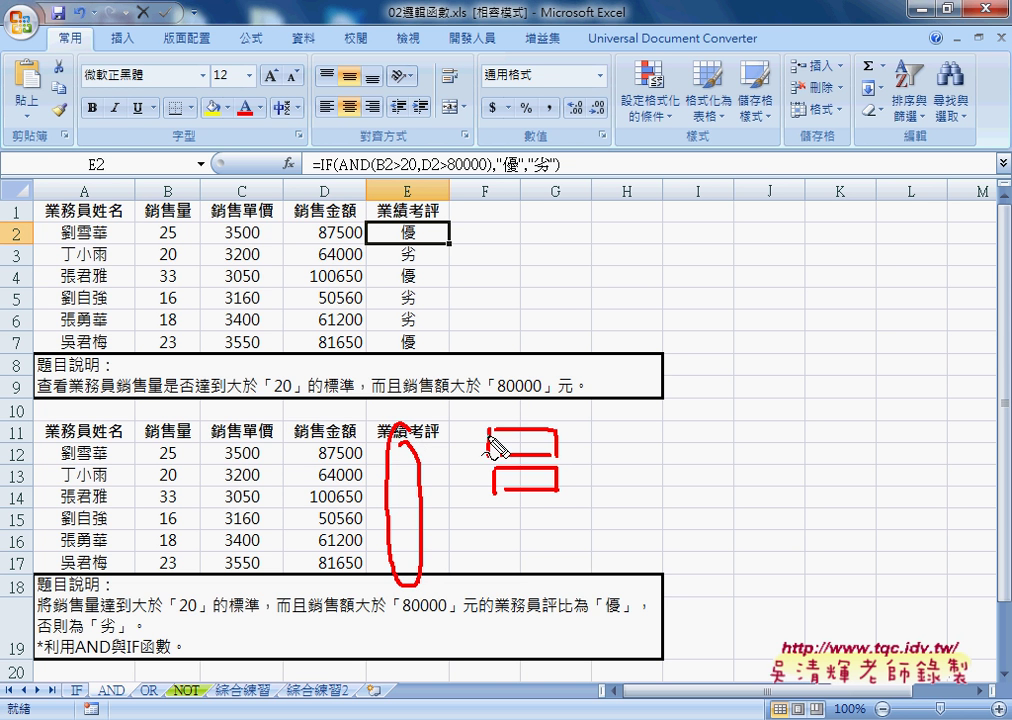
pyautogui.moveTo(482, 432); pyautogui.dragTo(440, 438)
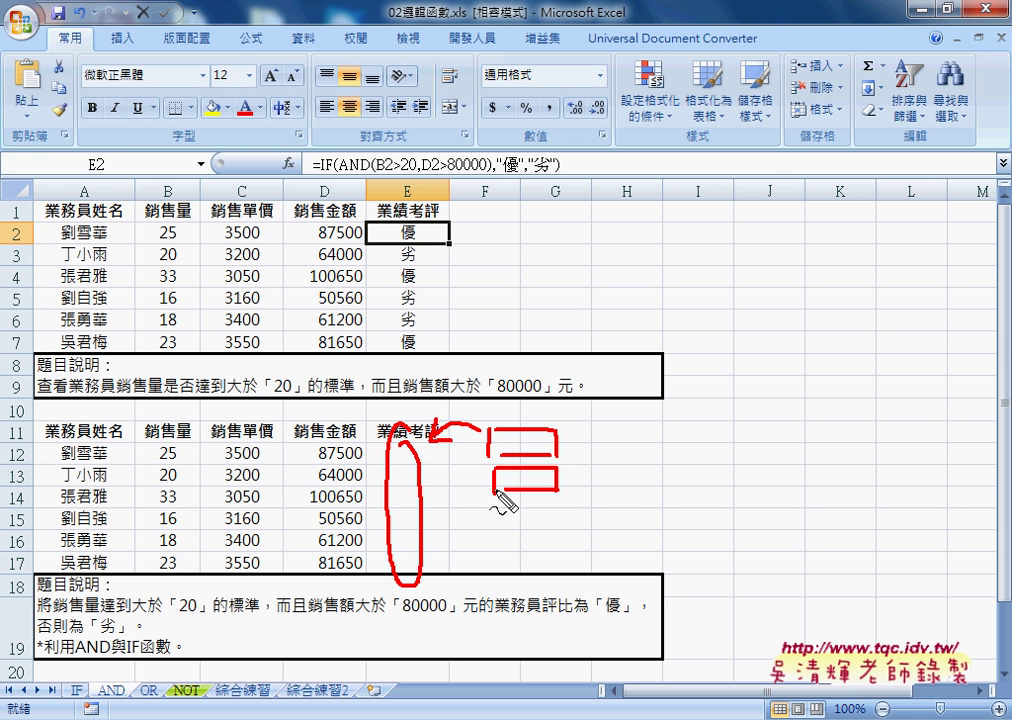
pyautogui.moveTo(497, 490); pyautogui.dragTo(497, 482)
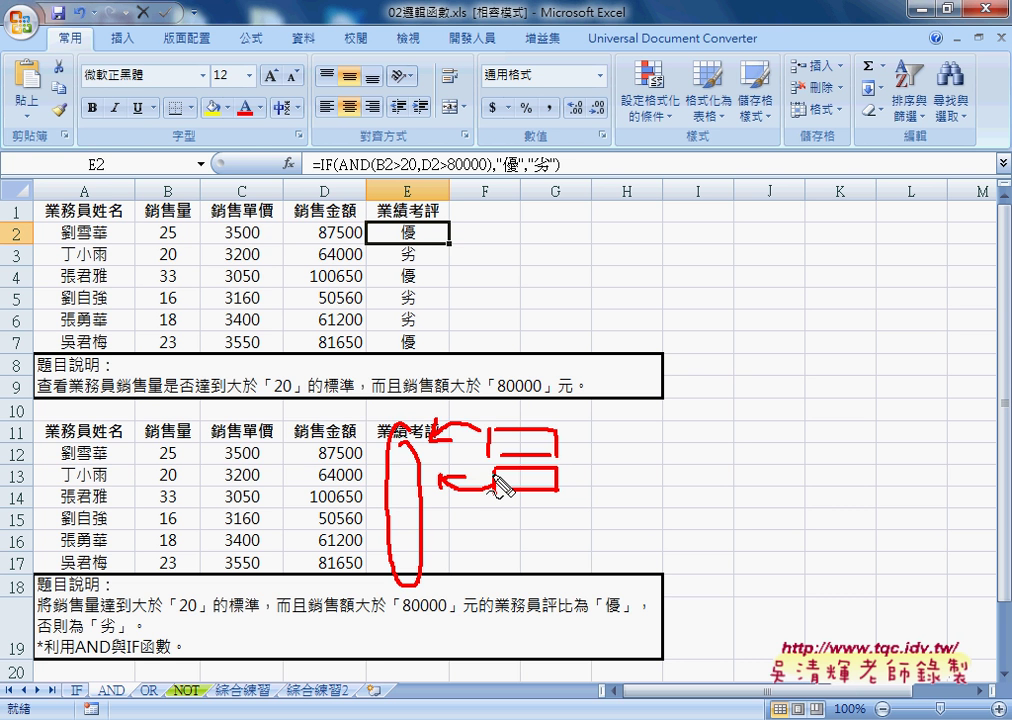